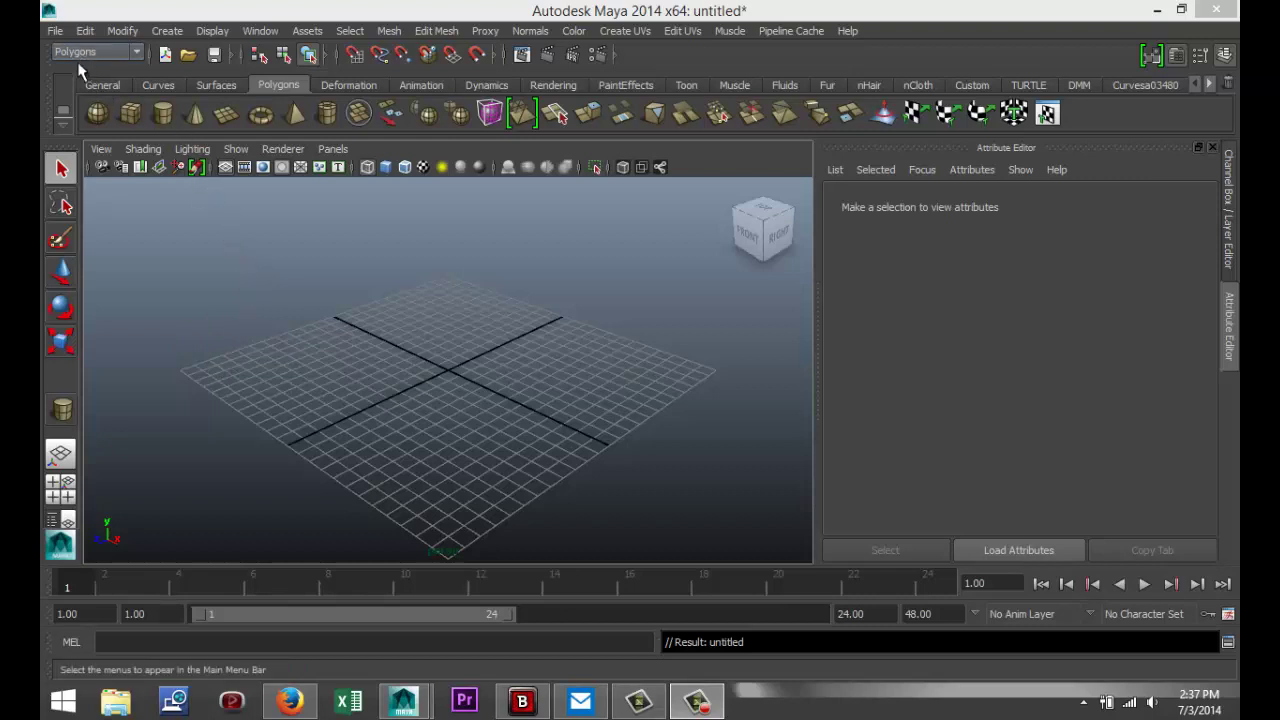
# Step: Create a polygon cylinder at the grid centre and display it shaded
pyautogui.click(163, 114)
pyautogui.moveTo(482, 408); pyautogui.dragTo(504, 396)
pyautogui.moveTo(504, 396); pyautogui.dragTo(495, 298)
pyautogui.press('5')
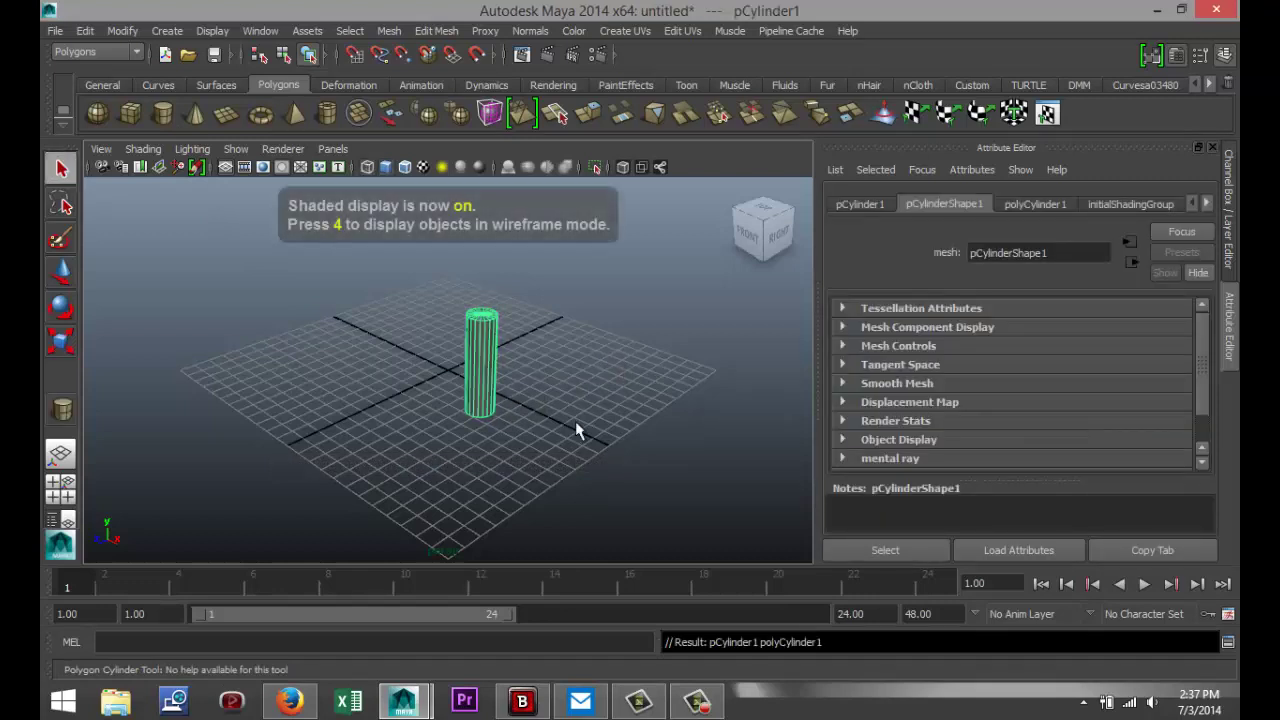
# Step: Duplicate the cylinder and move the copy, pCylinder2, to the right along X
pyautogui.press('q')
pyautogui.click(650, 320)
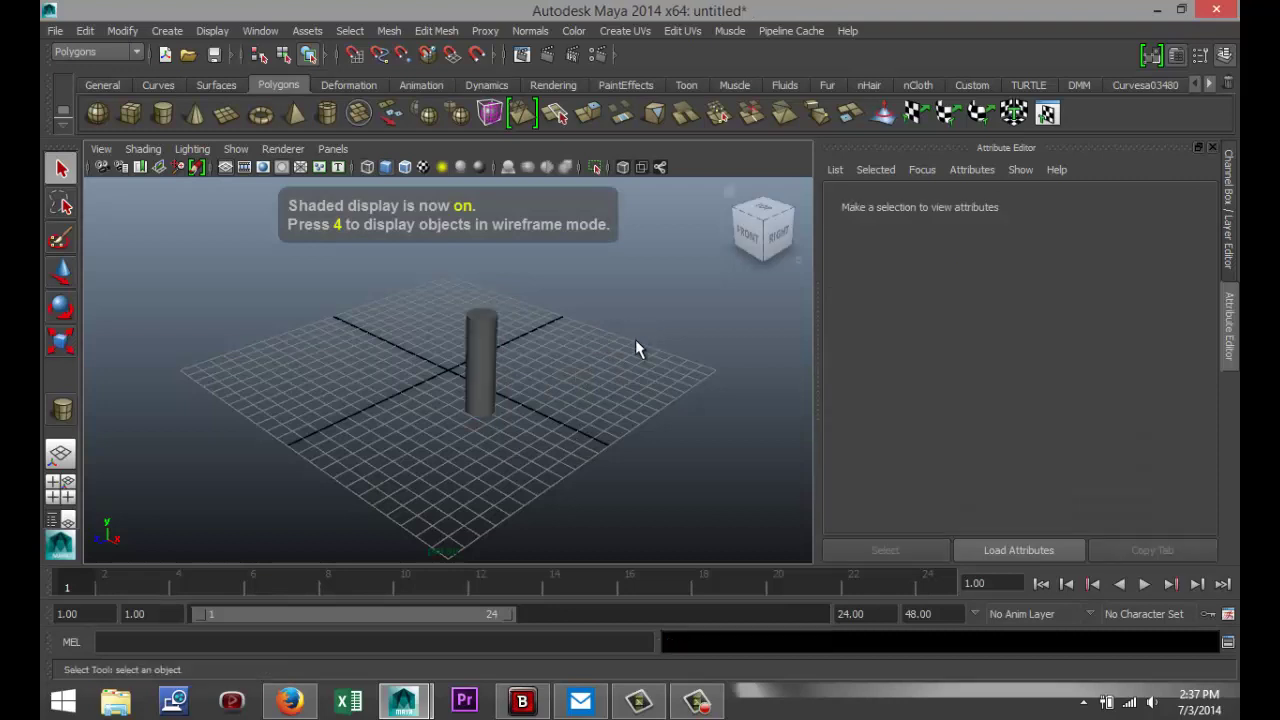
pyautogui.click(483, 350)
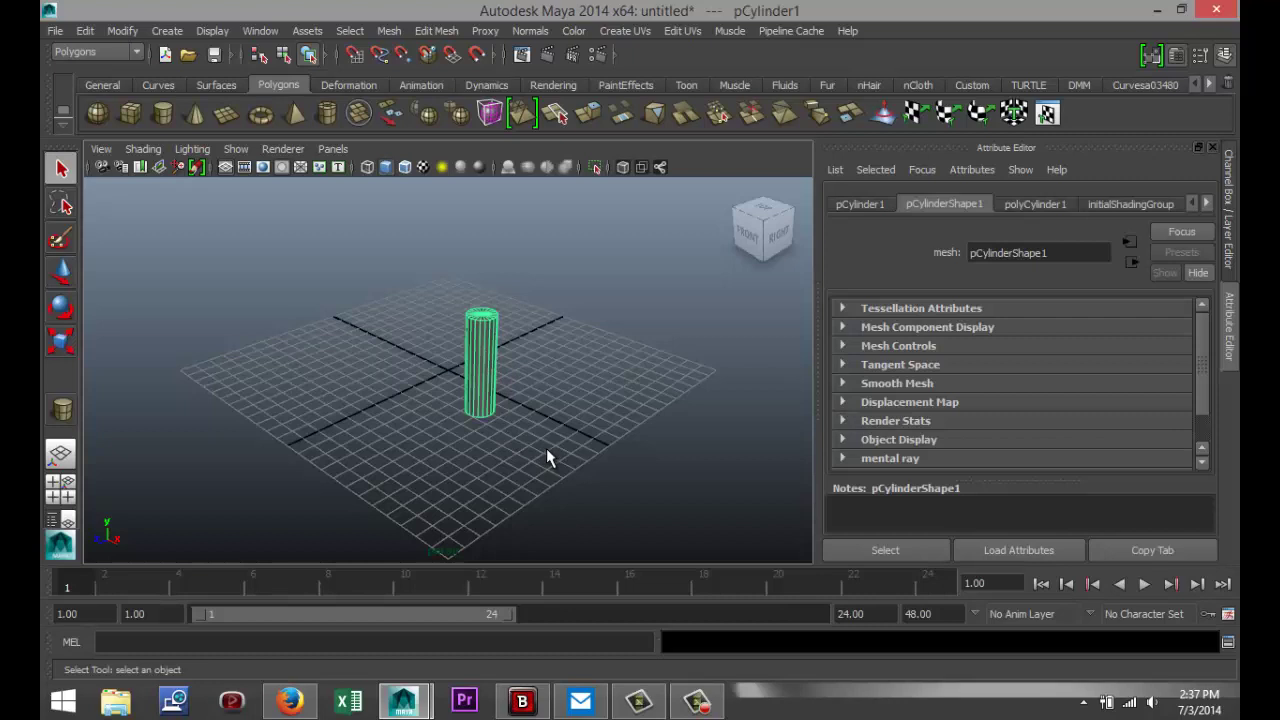
pyautogui.click(84, 31)
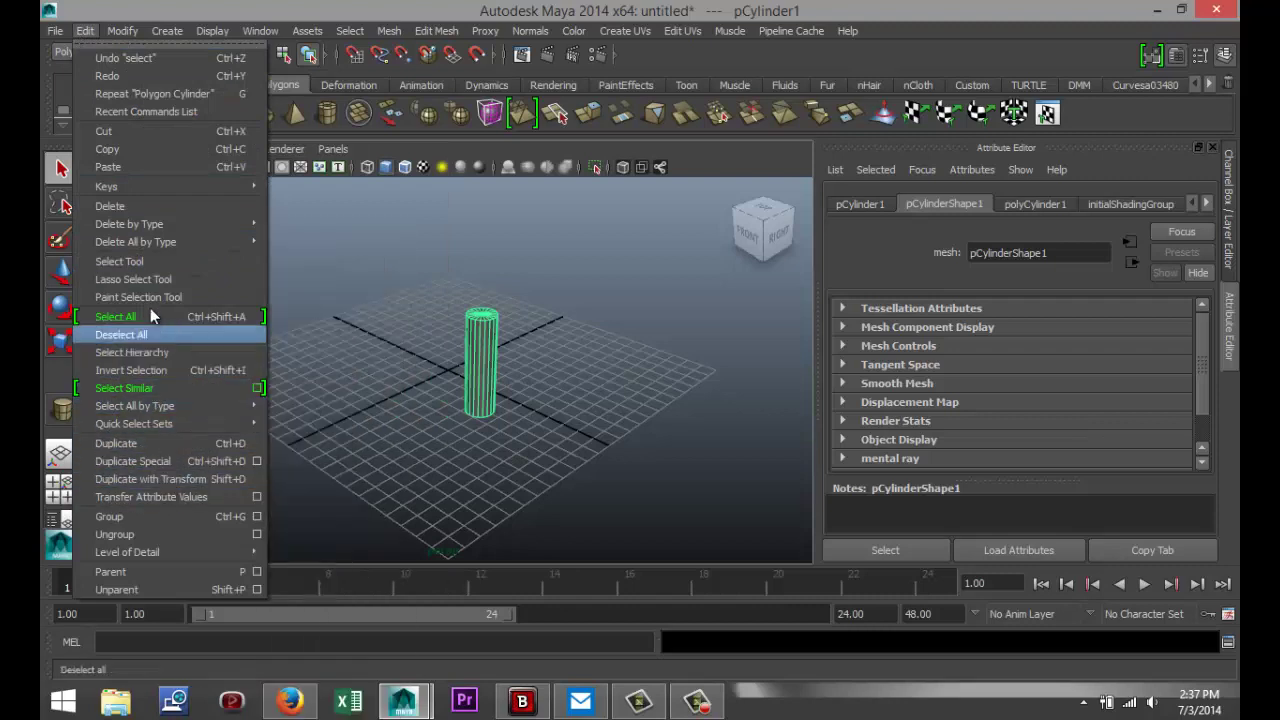
pyautogui.click(141, 443)
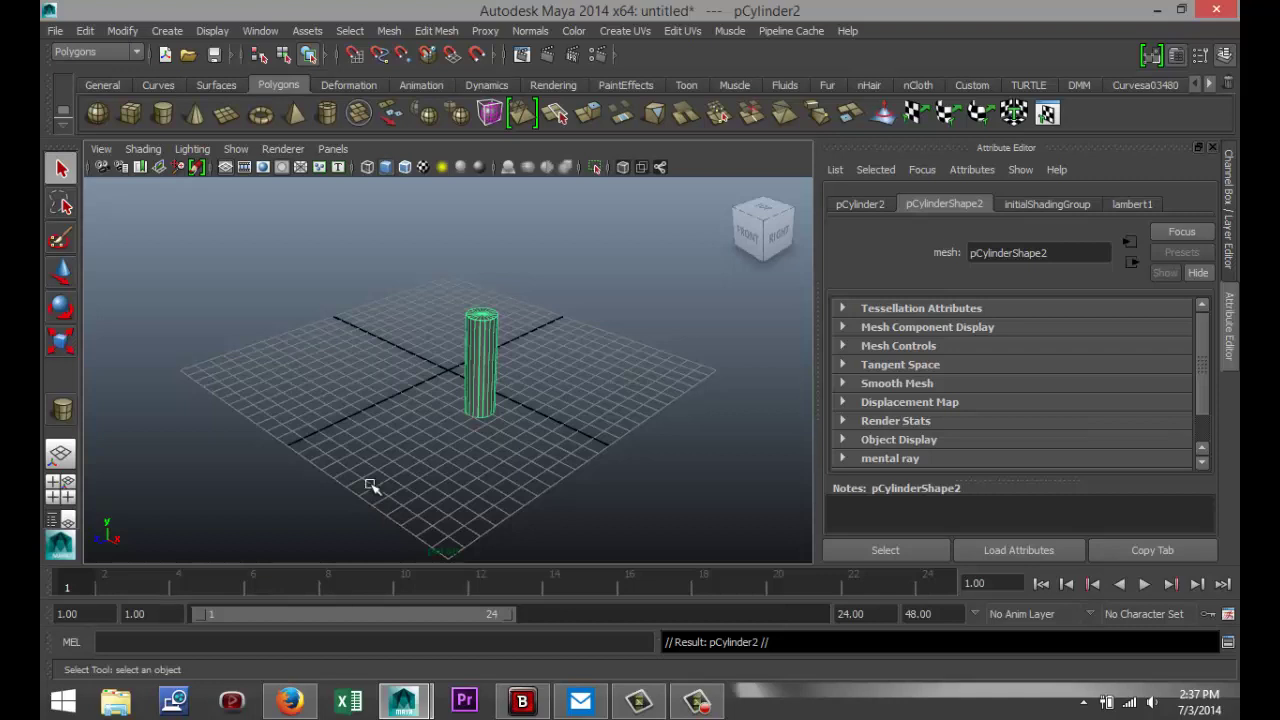
pyautogui.press('w')
pyautogui.moveTo(524, 383); pyautogui.dragTo(580, 409)
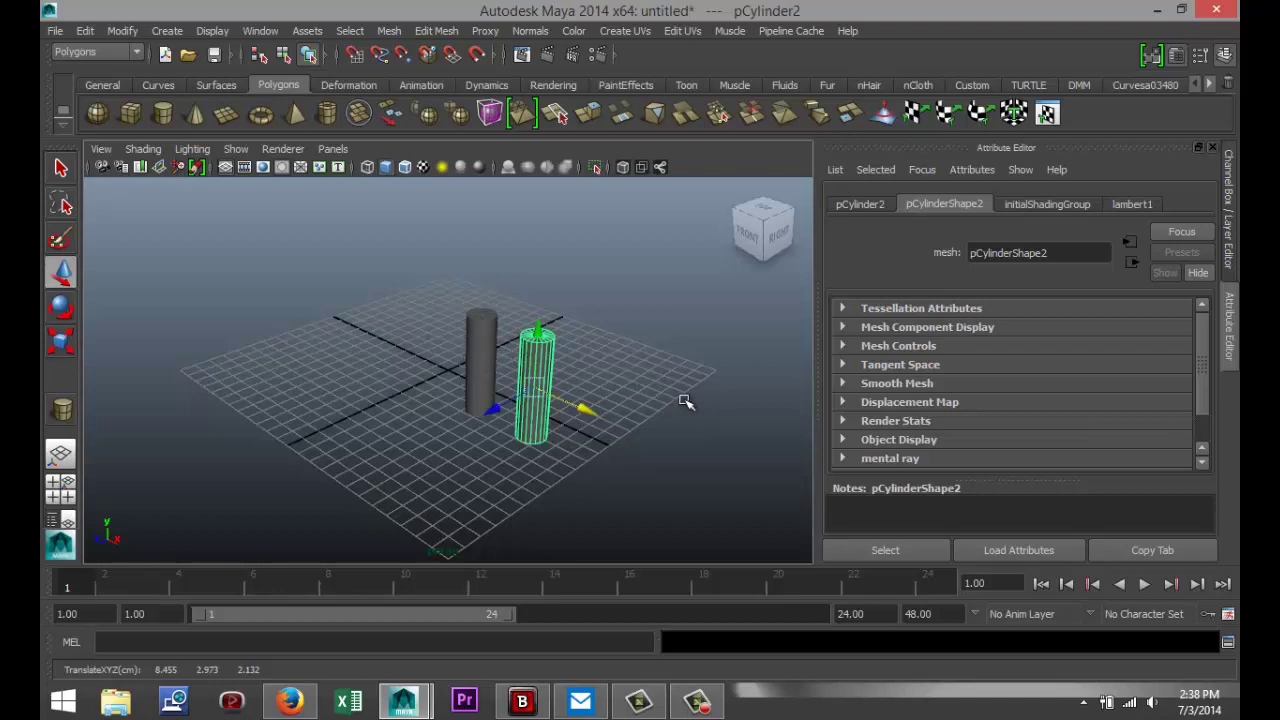
# Step: Delete the right-hand duplicate cylinder pCylinder2
pyautogui.click(580, 365)
pyautogui.click(548, 365)
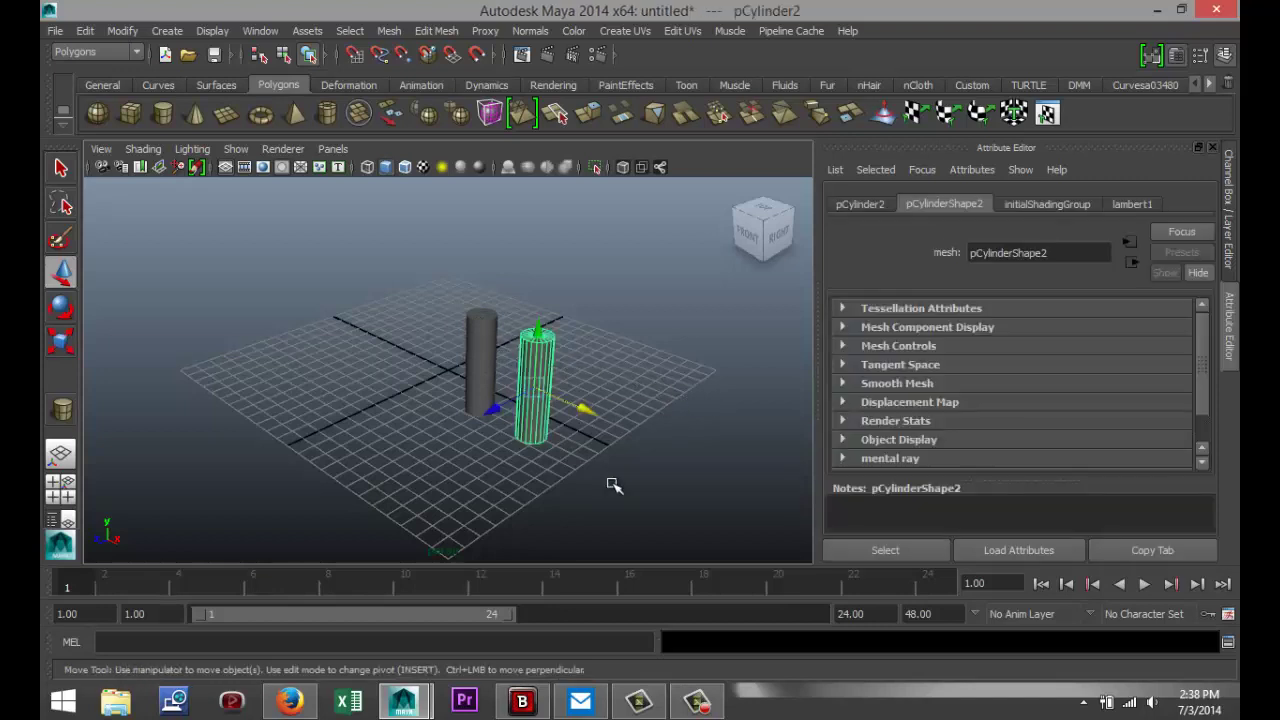
pyautogui.press('Delete')
# Step: Make a Ctrl+D copy of the original, move it along Z, then delete it
pyautogui.click(486, 355)
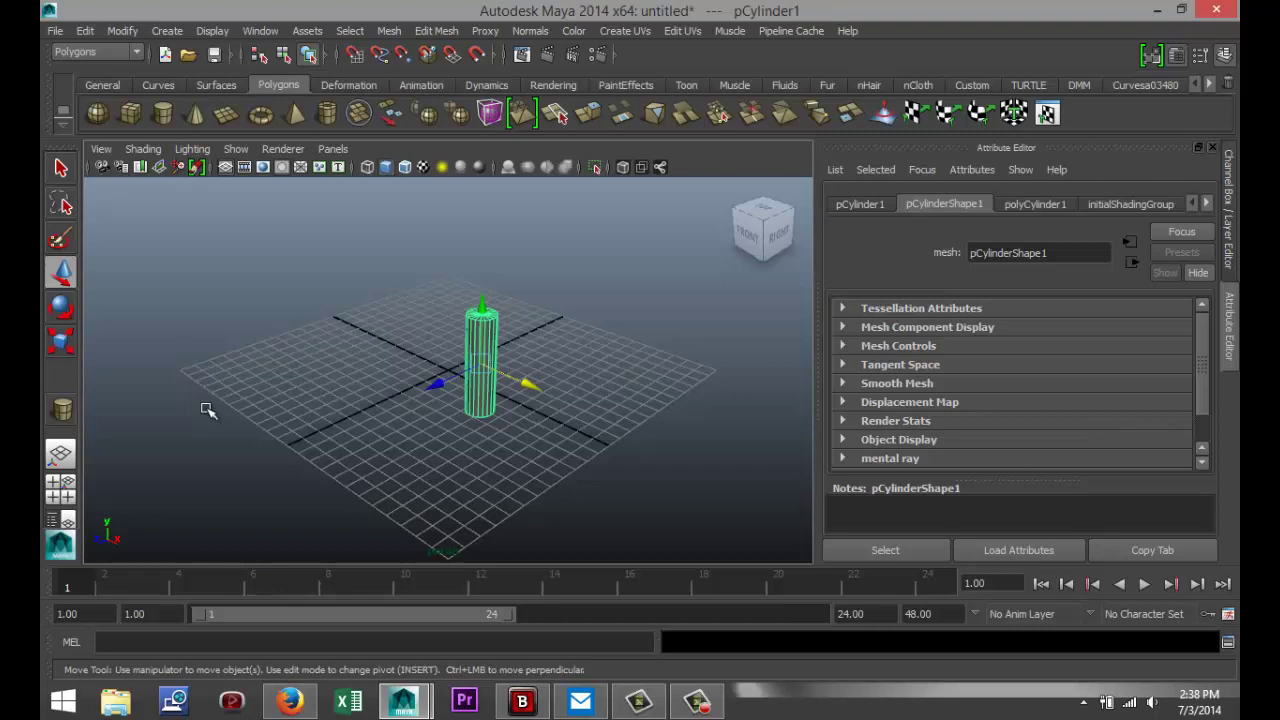
pyautogui.hotkey('ctrl', 'd')
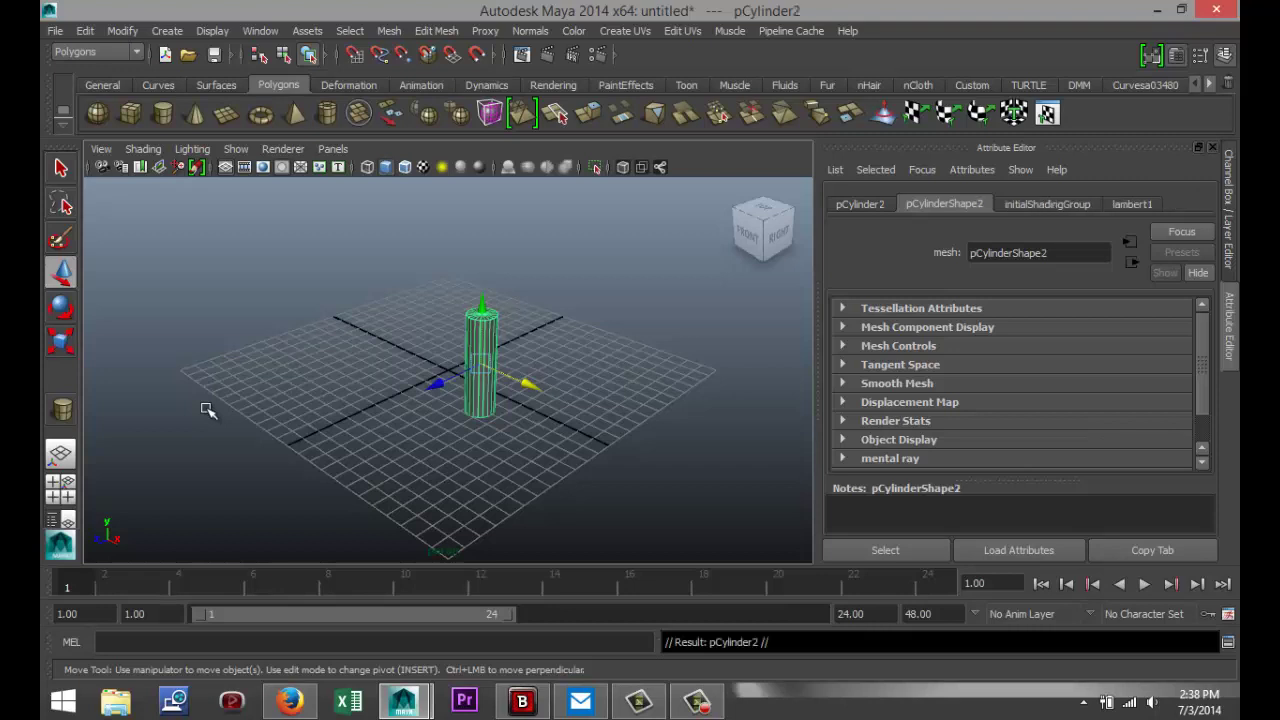
pyautogui.click(470, 380)
pyautogui.moveTo(536, 390); pyautogui.dragTo(605, 478)
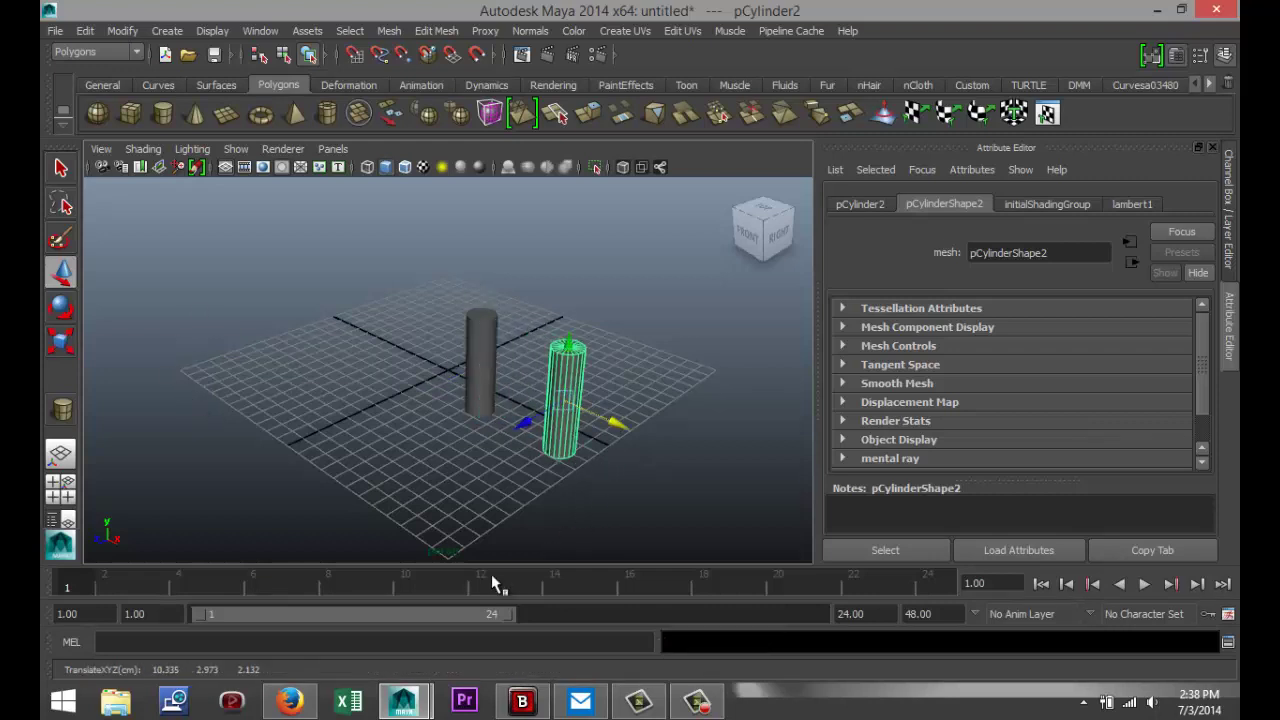
pyautogui.press('Delete')
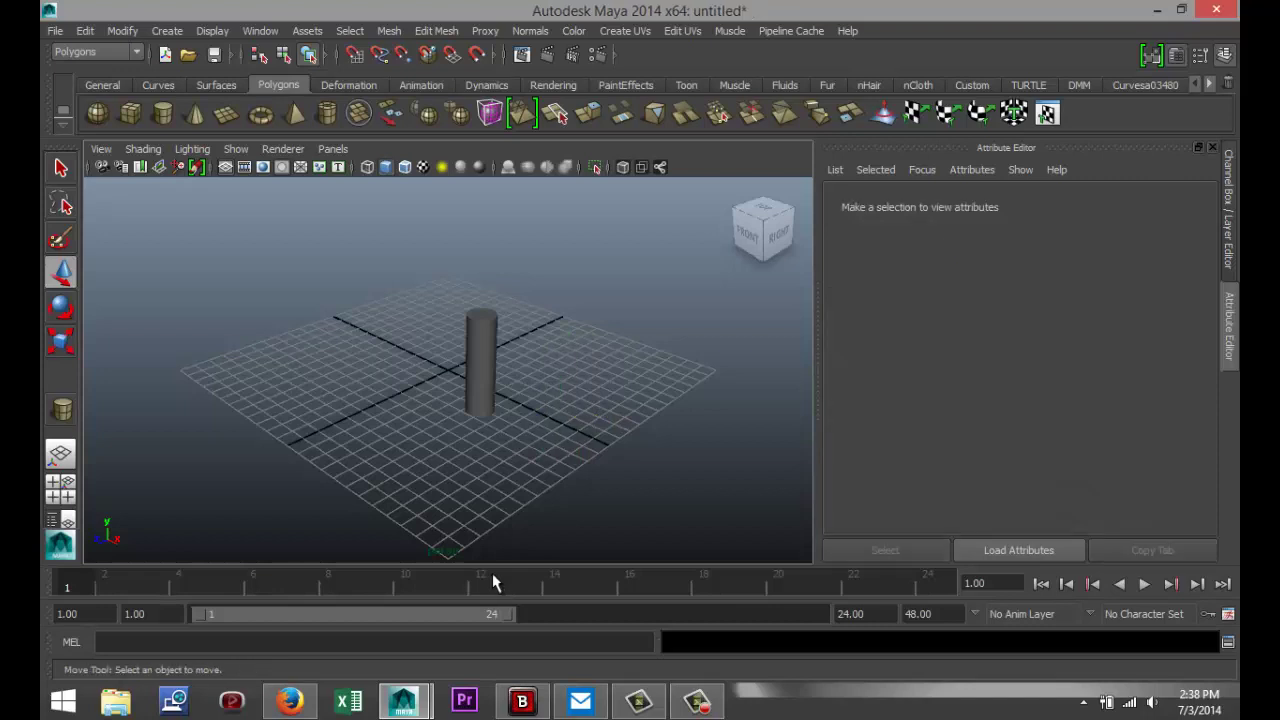
pyautogui.scroll(3, 570, 455)
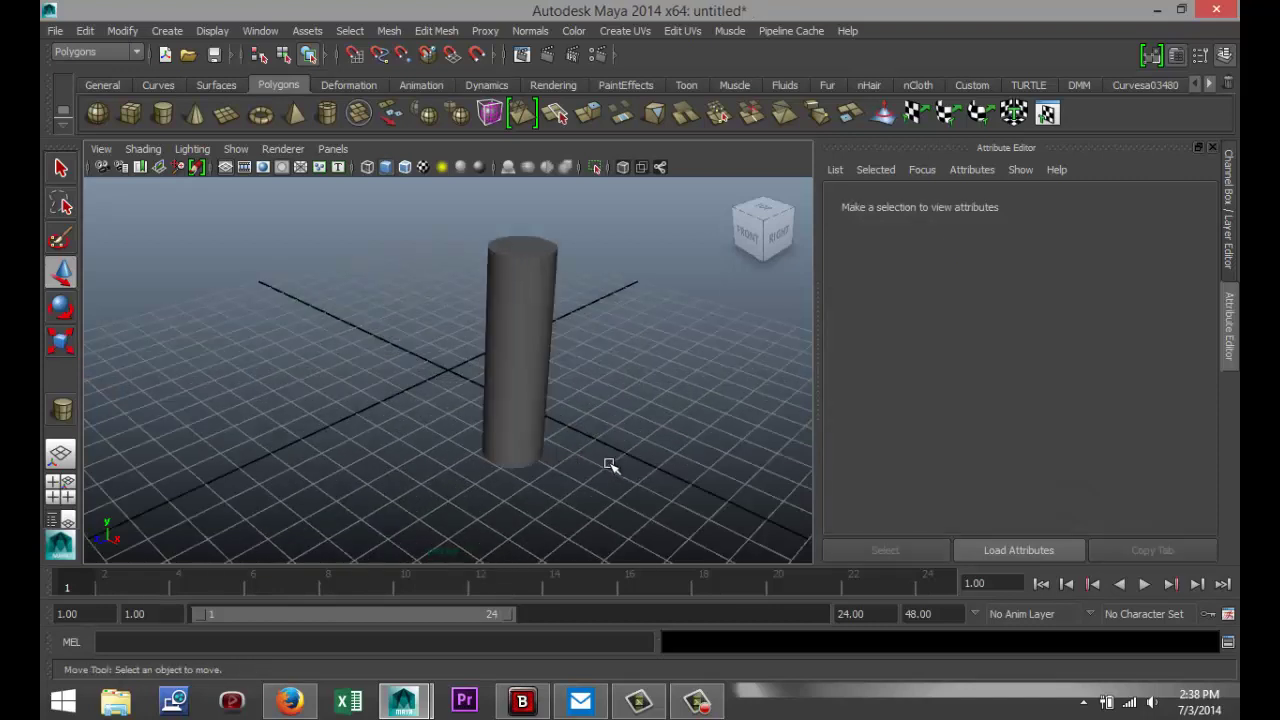
pyautogui.scroll(-1, 611, 466)
pyautogui.scroll(-2, 590, 466)
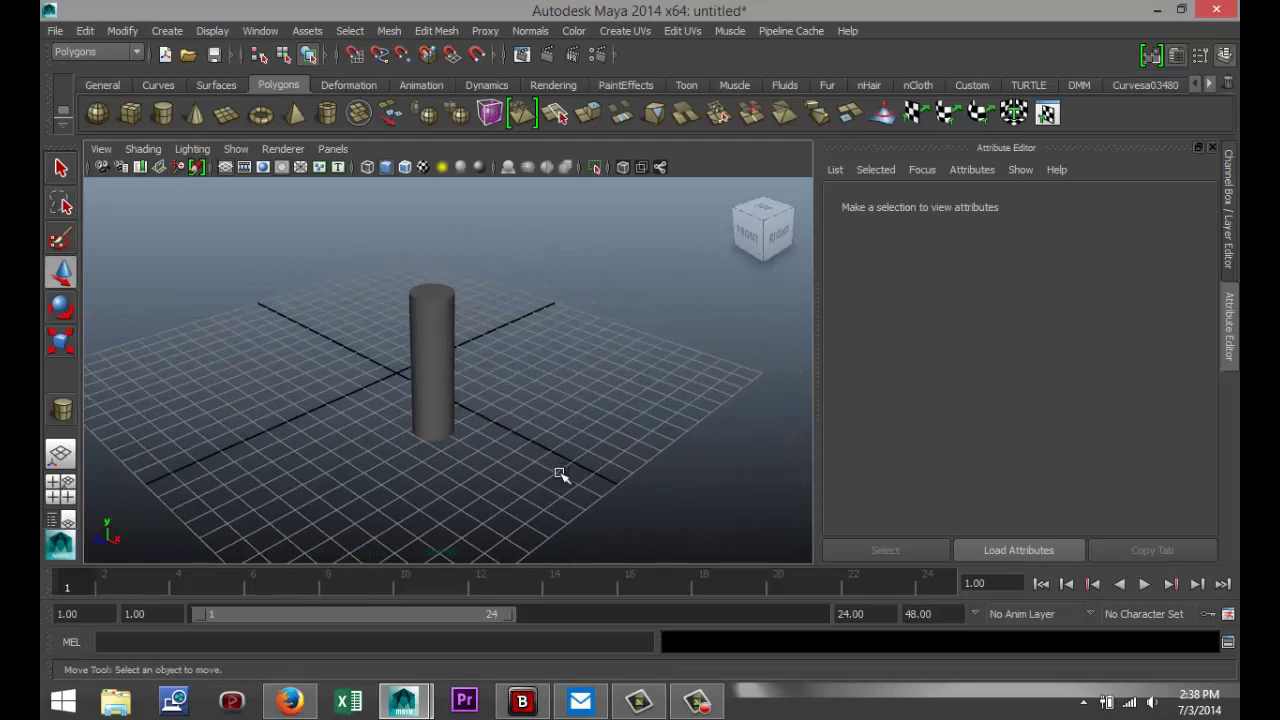
pyautogui.scroll(-2, 578, 481)
pyautogui.scroll(2, 583, 479)
# Step: Reset the Duplicate Special options to their default settings
pyautogui.click(448, 346)
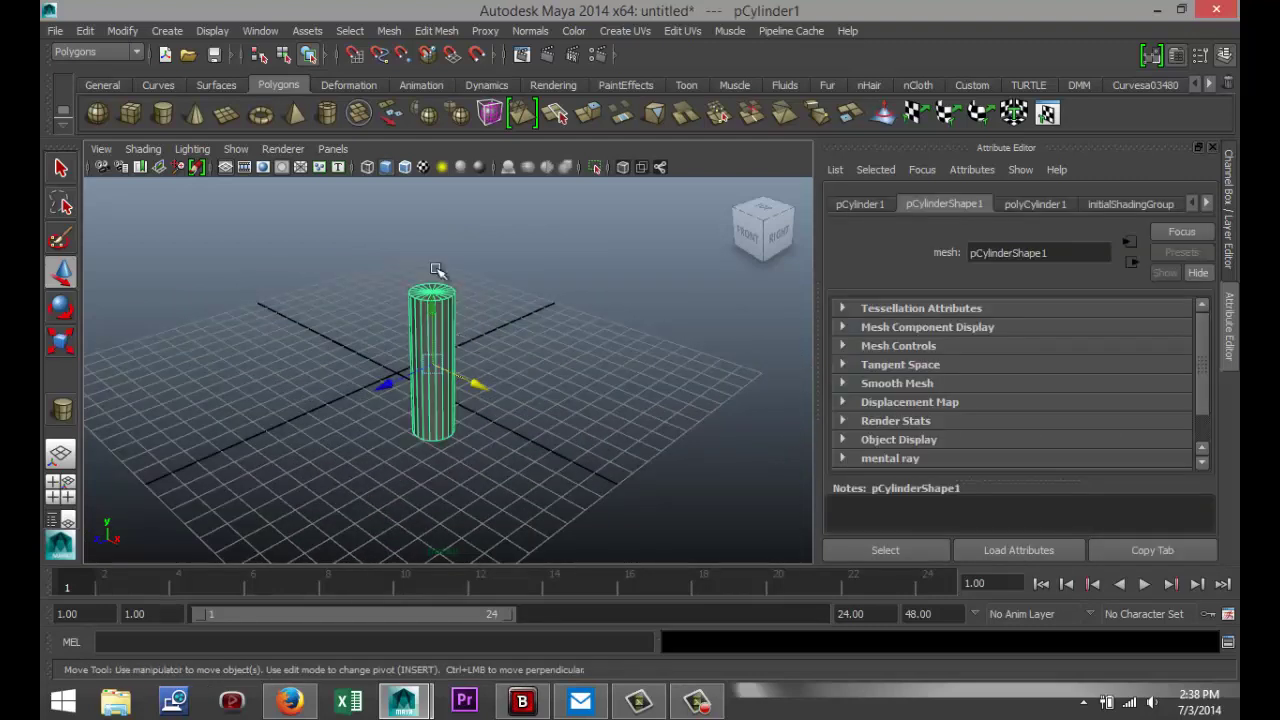
pyautogui.click(85, 31)
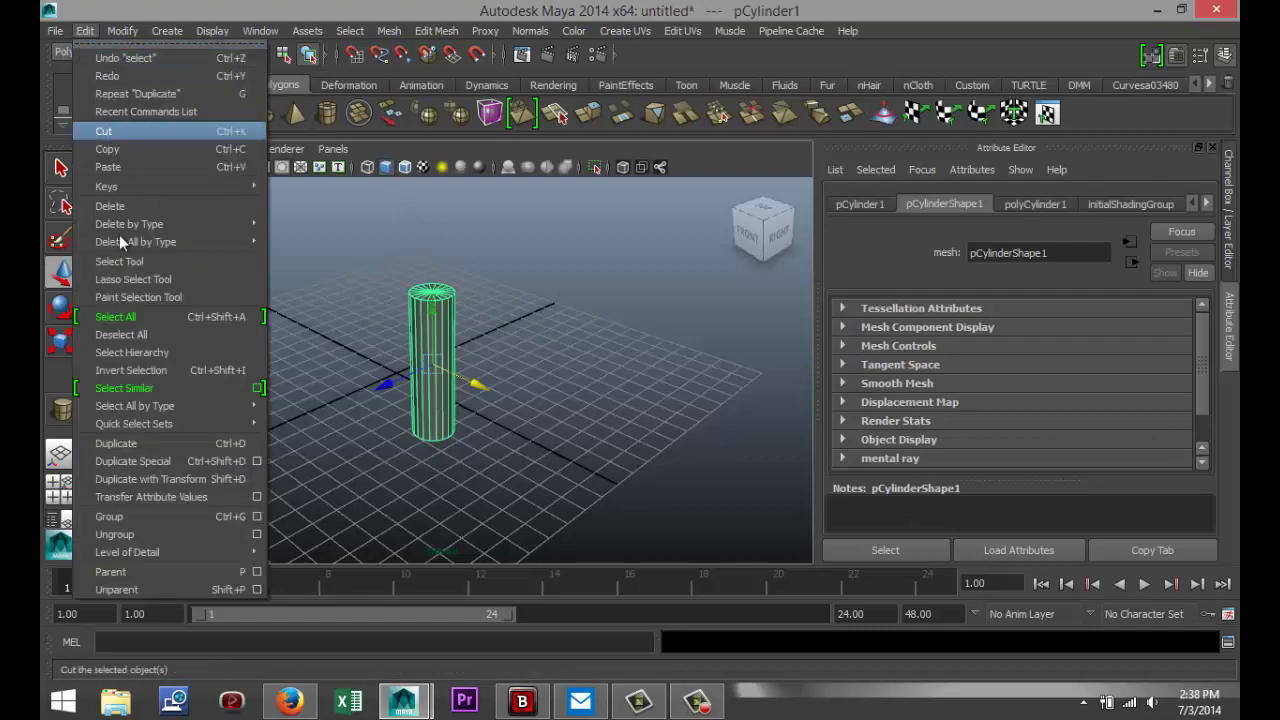
pyautogui.click(257, 462)
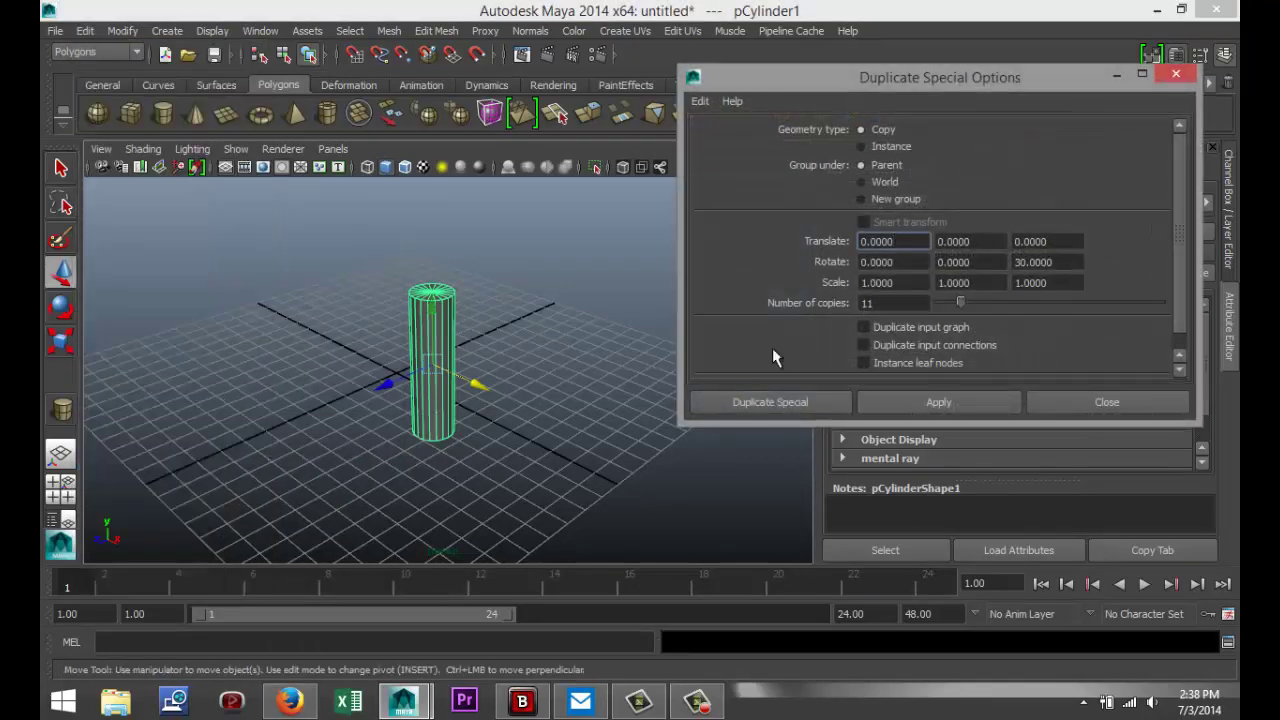
pyautogui.click(699, 100)
pyautogui.click(749, 138)
# Step: Test a special duplicate with Translate X 4, then undo it
pyautogui.moveTo(906, 242); pyautogui.dragTo(804, 243)
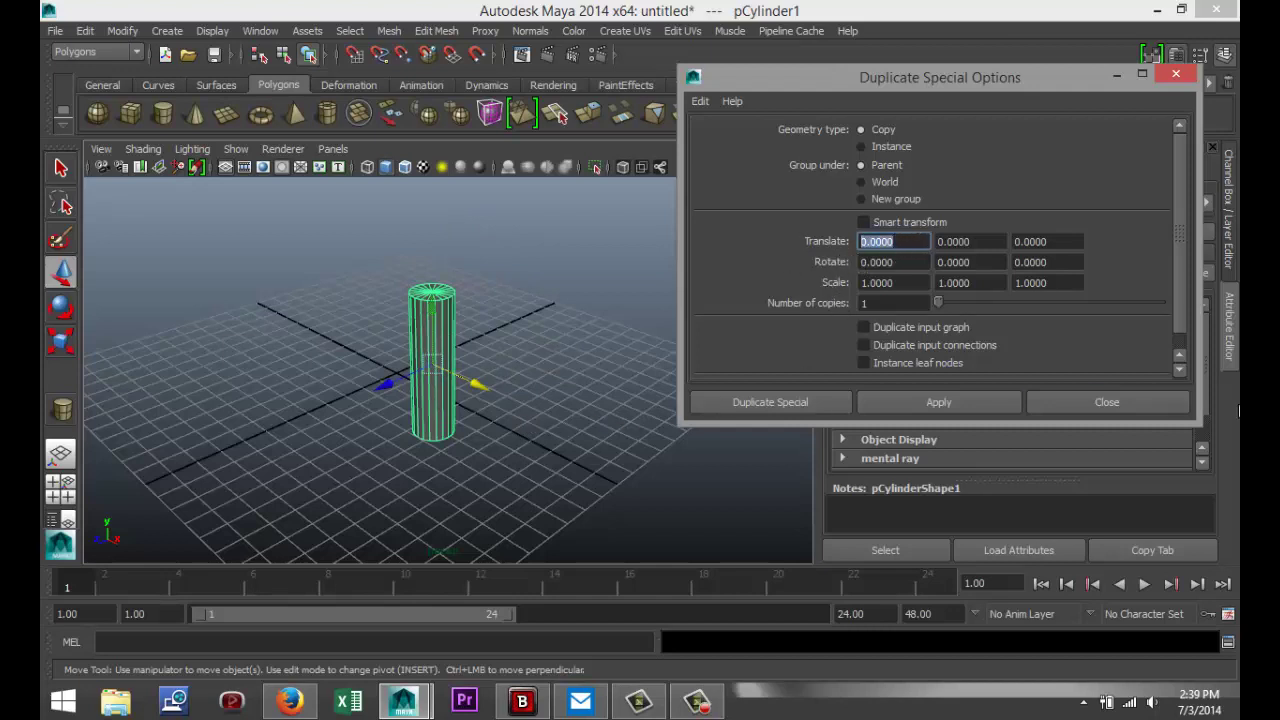
pyautogui.write('4')
pyautogui.click(780, 404)
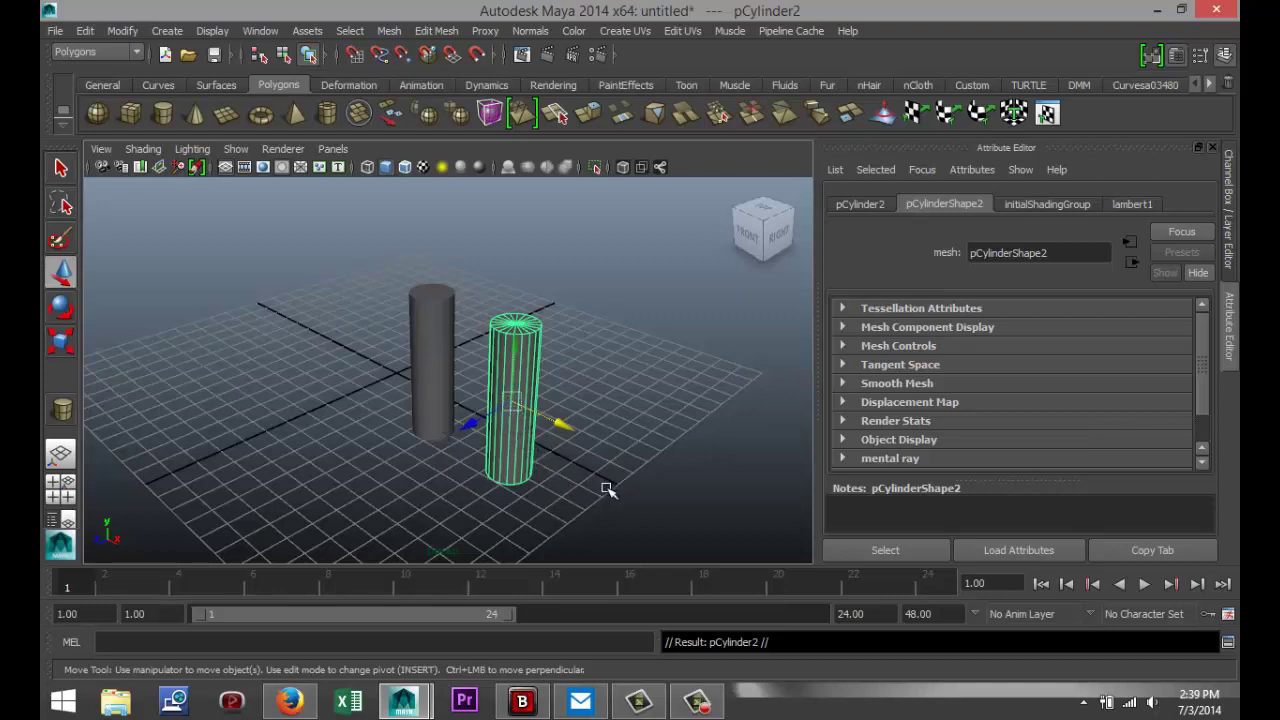
pyautogui.hotkey('ctrl', 'z')
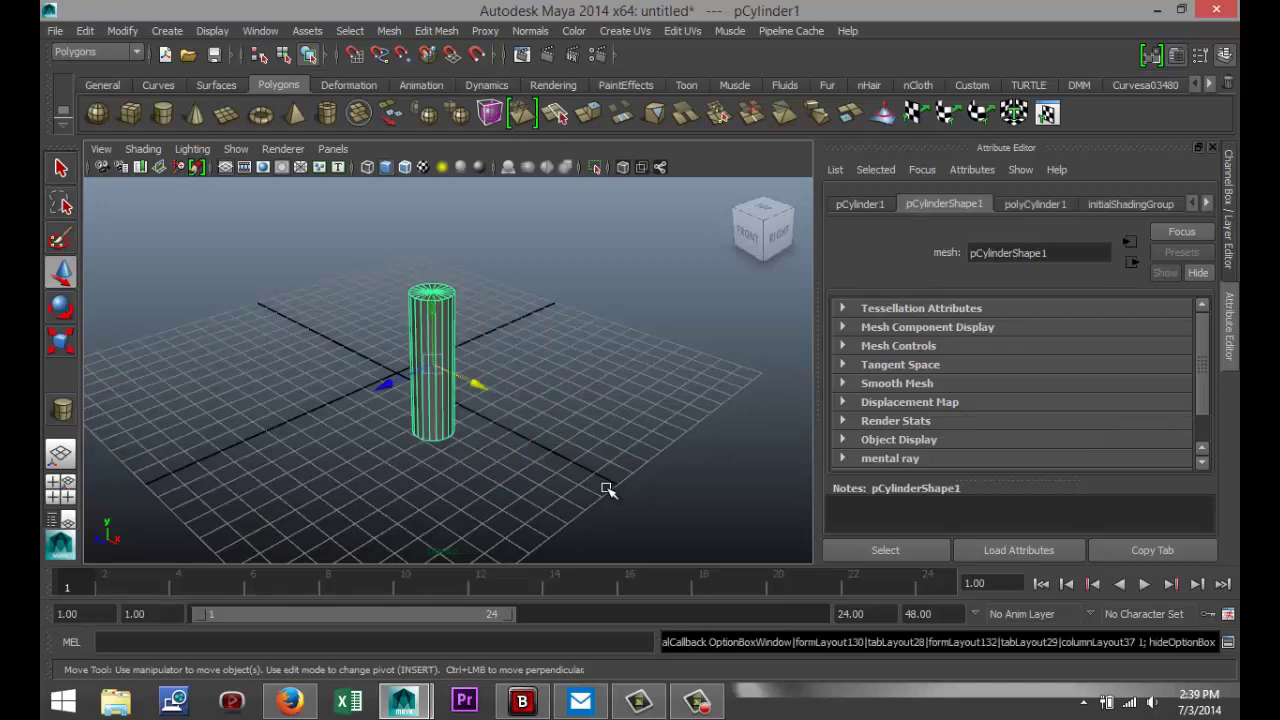
# Step: Set Duplicate Special to Translate X 0 and Rotate X 45, and create the rotated copy
pyautogui.click(86, 31)
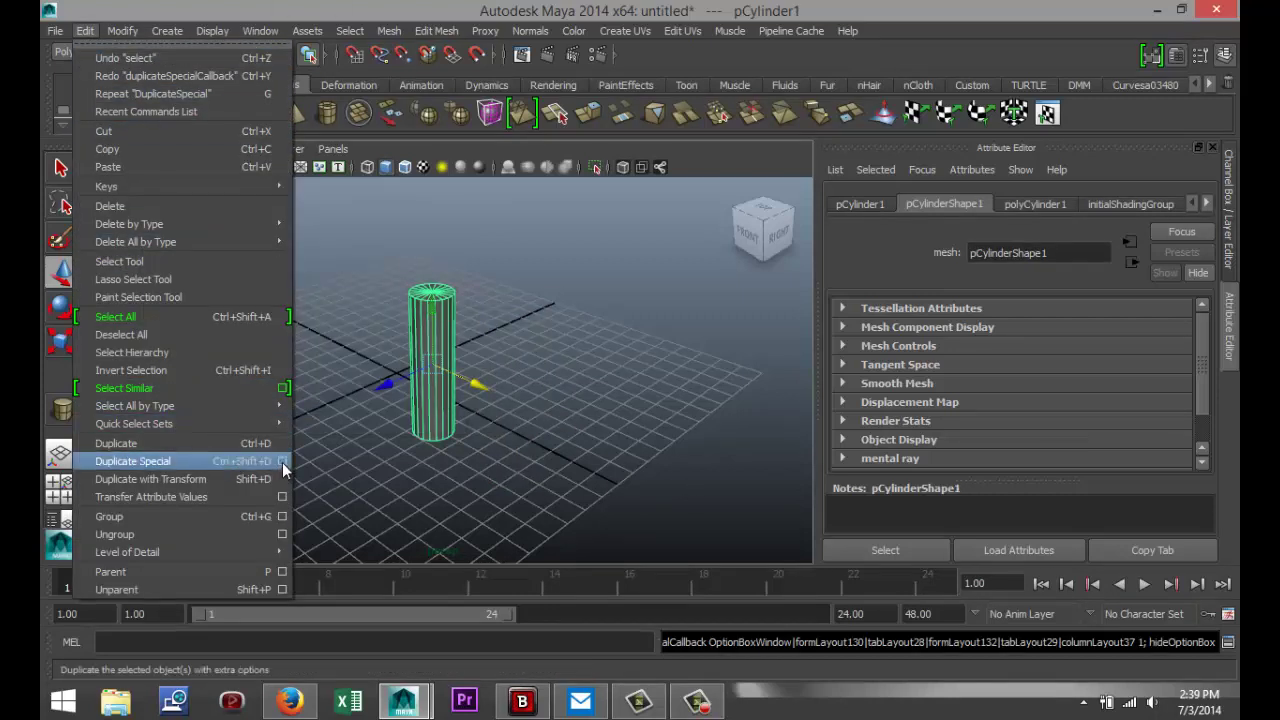
pyautogui.click(282, 462)
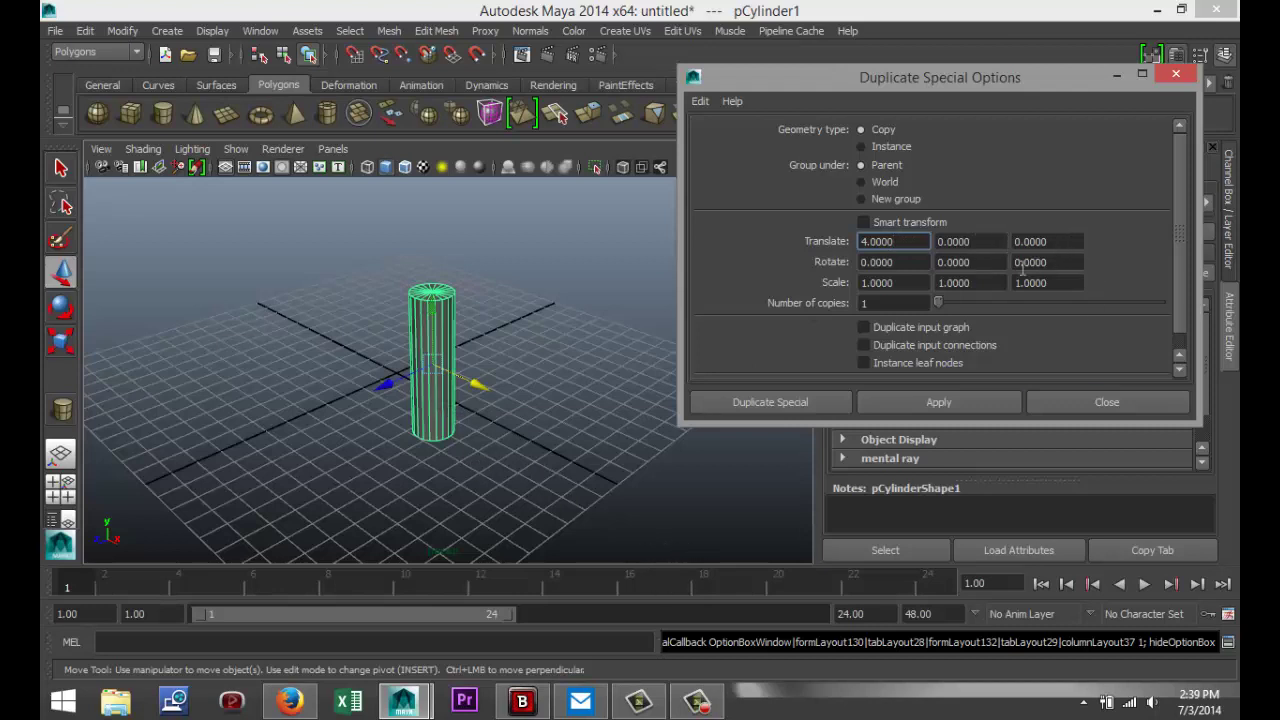
pyautogui.doubleClick(907, 241)
pyautogui.write('0')
pyautogui.click(914, 262)
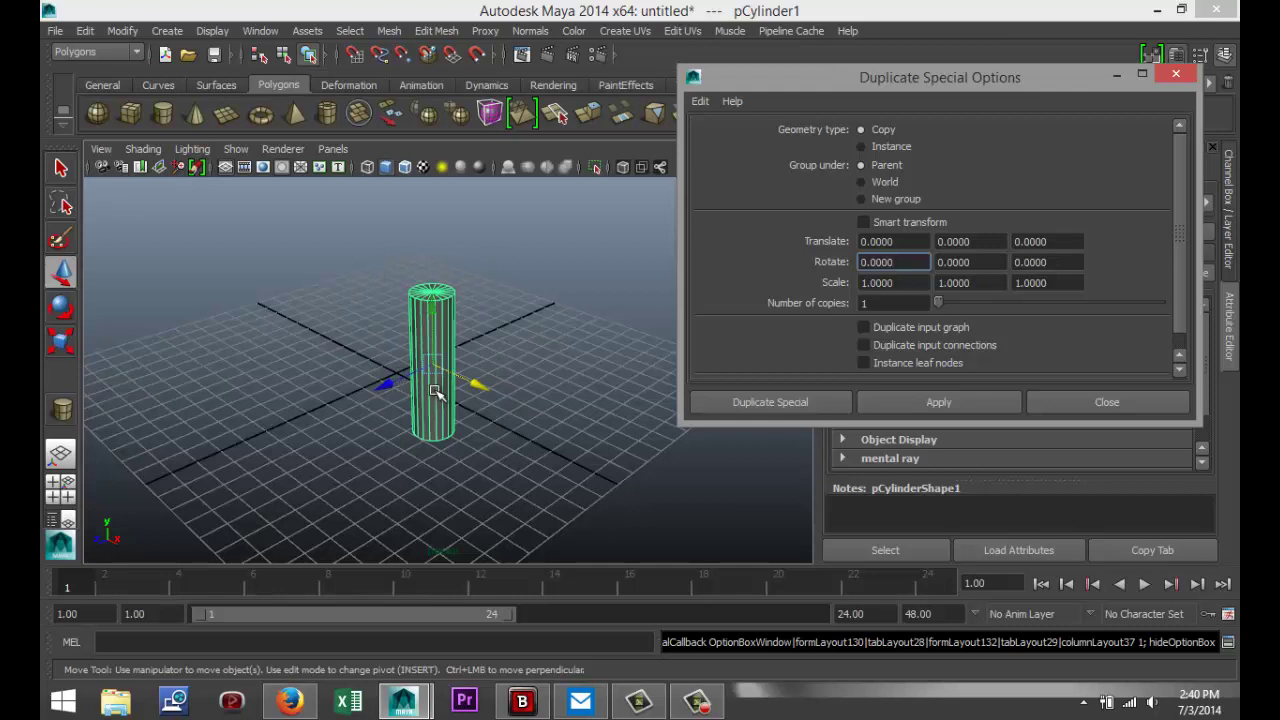
pyautogui.click(904, 262)
pyautogui.write('45')
pyautogui.click(773, 401)
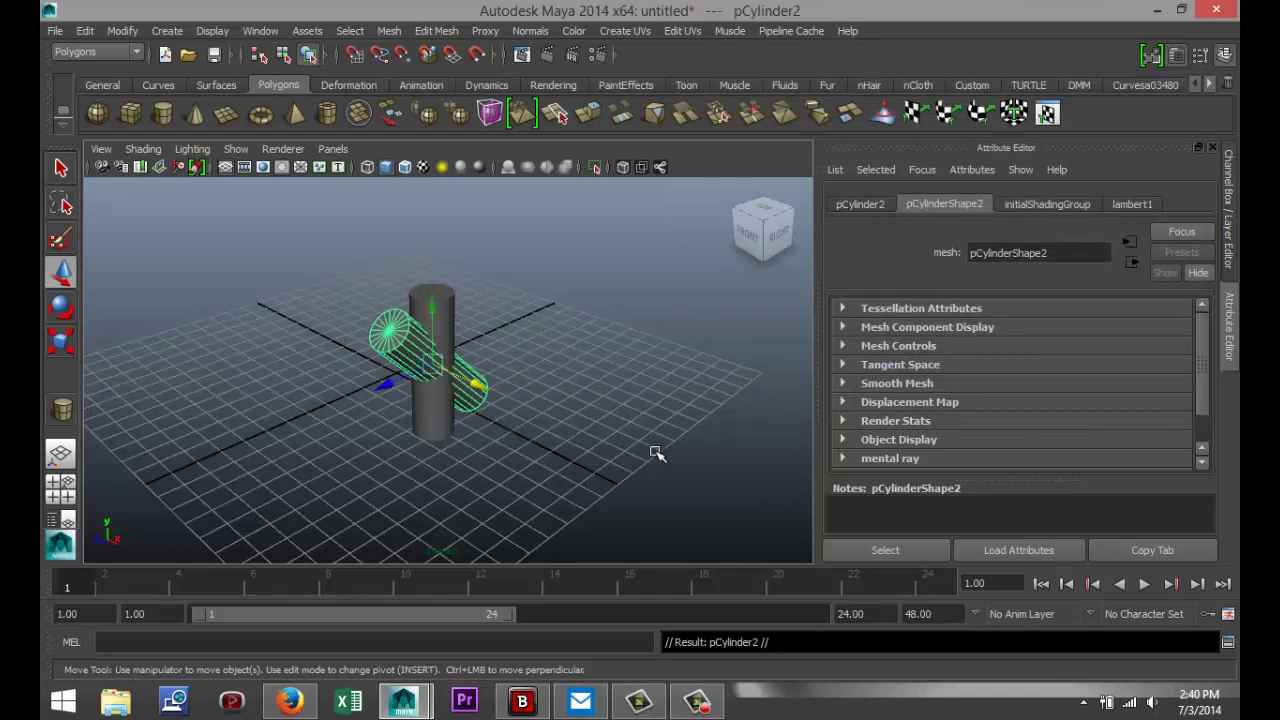
# Step: Undo the 45° copy and create a special duplicate rotated -45° in X
pyautogui.hotkey('ctrl', 'z')
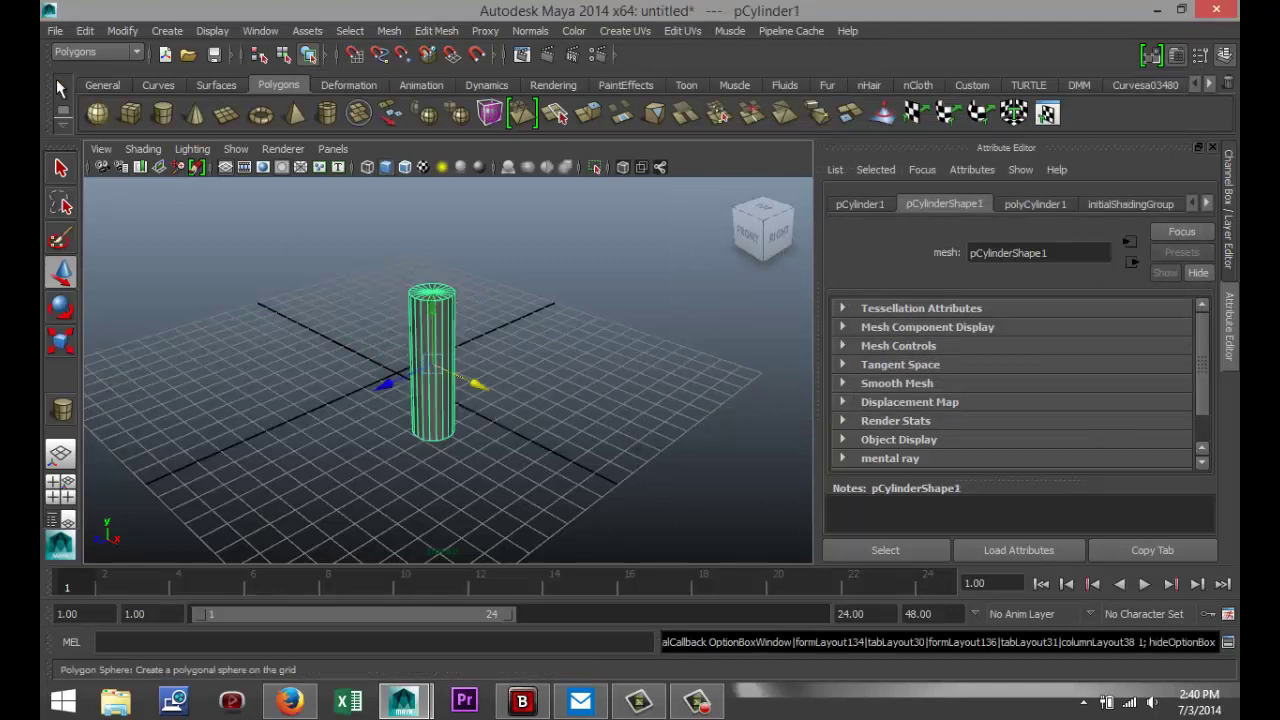
pyautogui.click(86, 31)
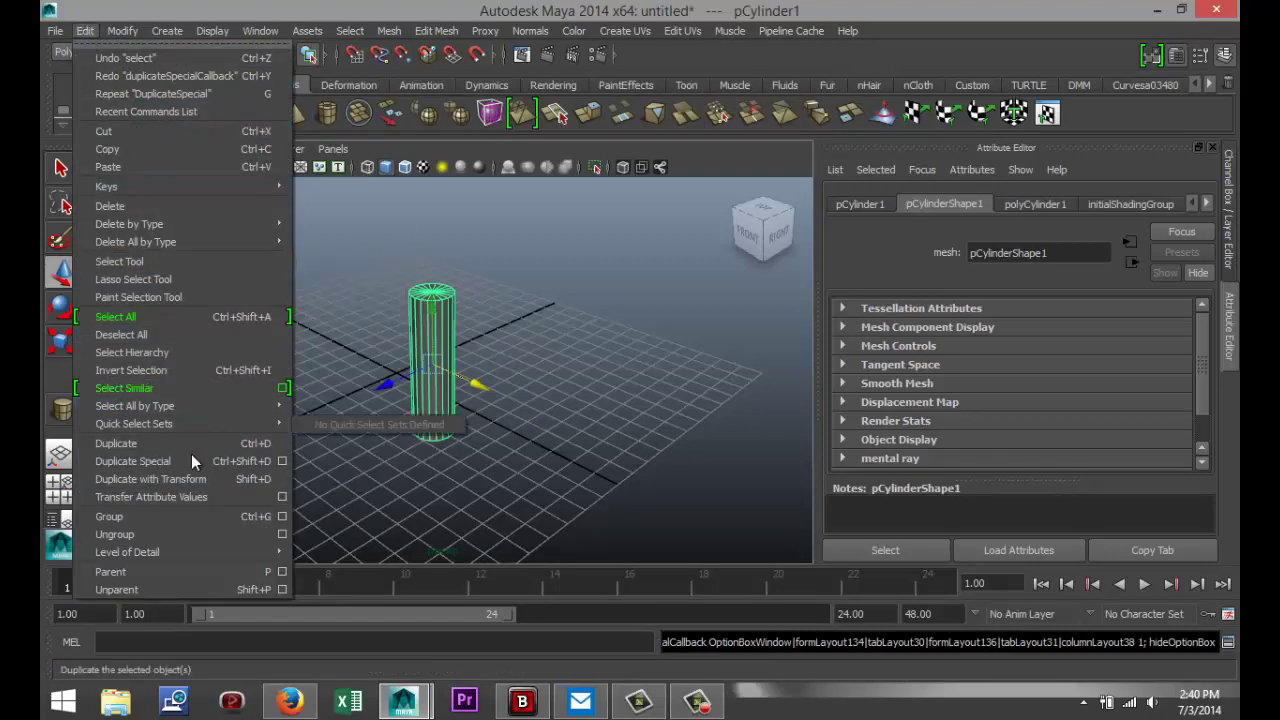
pyautogui.click(282, 461)
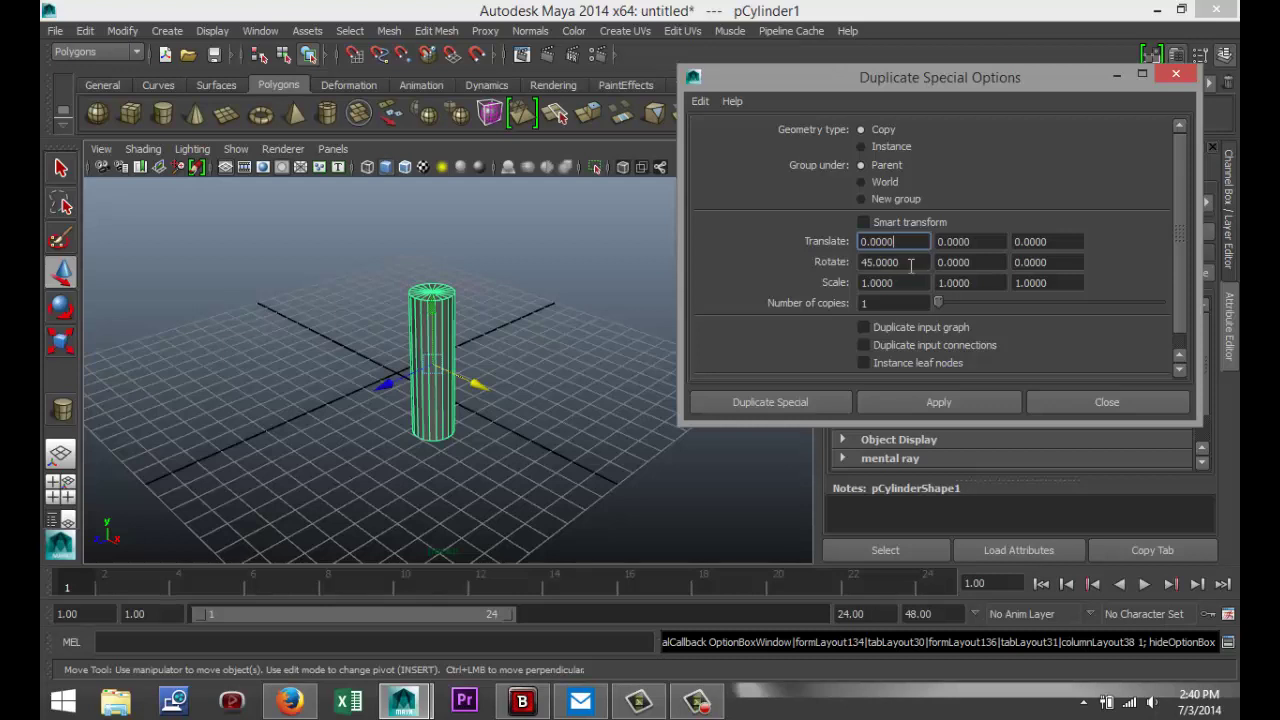
pyautogui.click(862, 261)
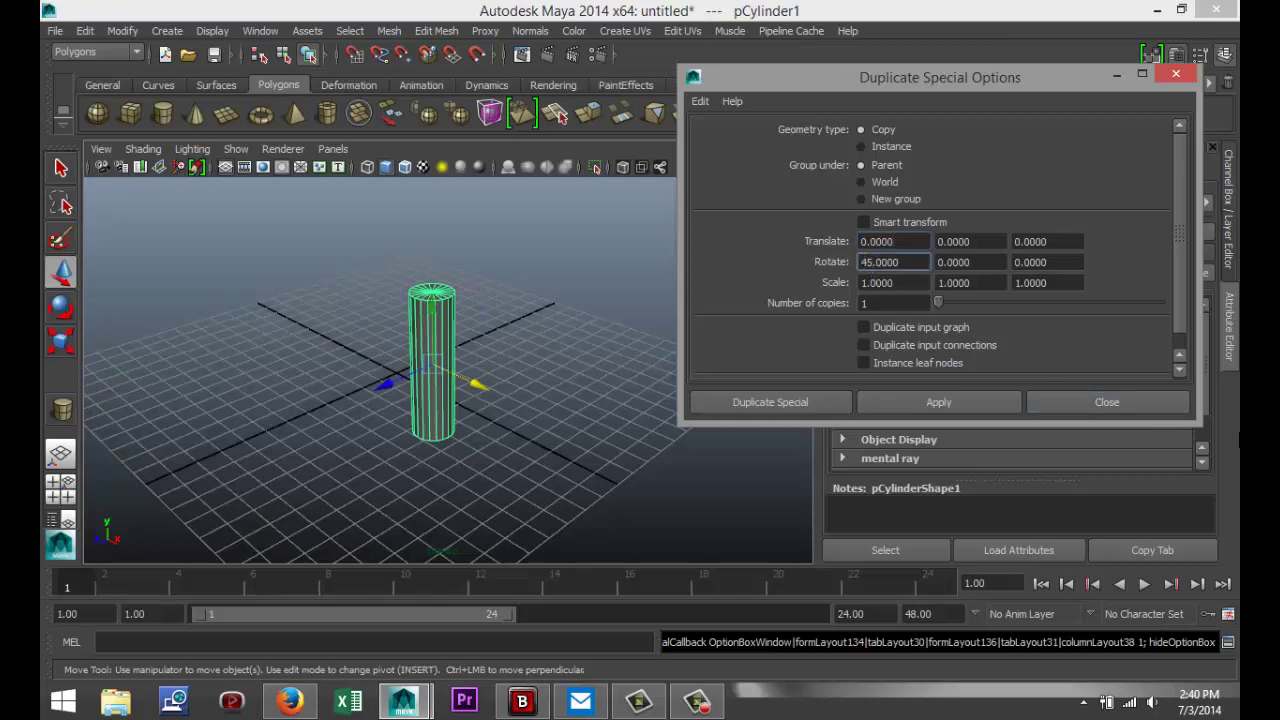
pyautogui.write('-')
pyautogui.click(807, 402)
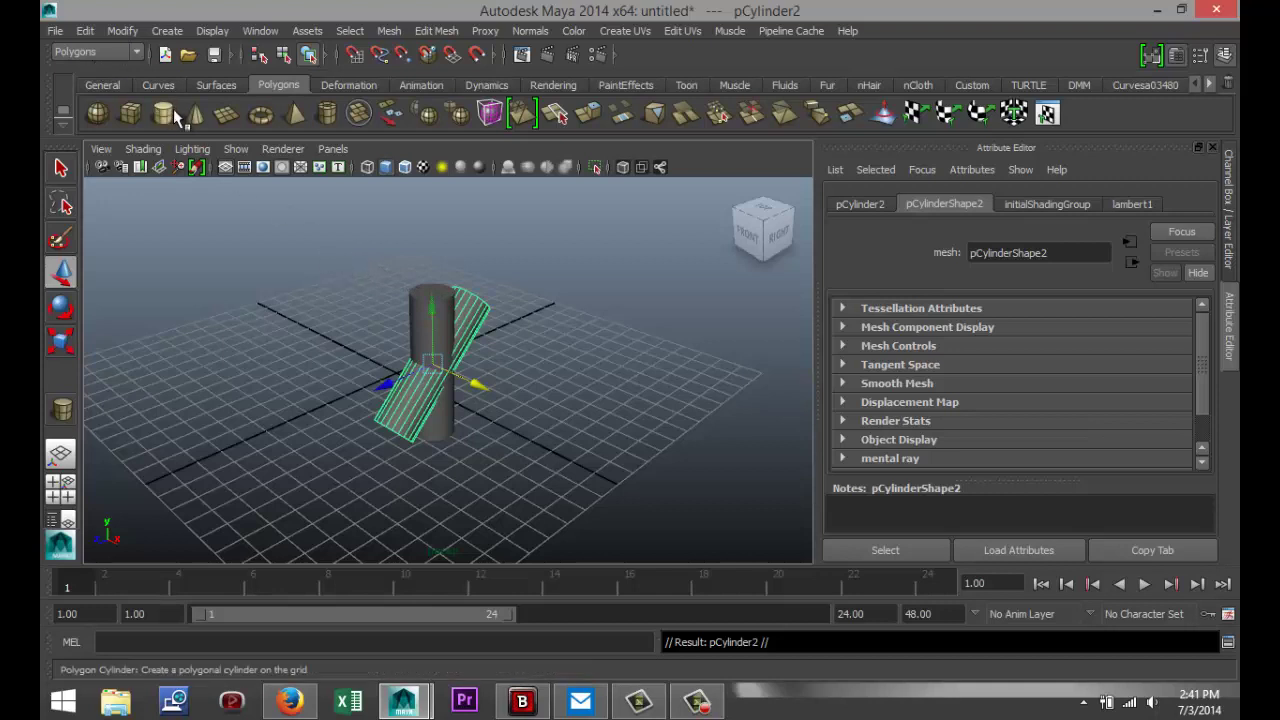
# Step: Undo the tilted copy and set Duplicate Special's Rotate X back to 0
pyautogui.hotkey('ctrl', 'z')
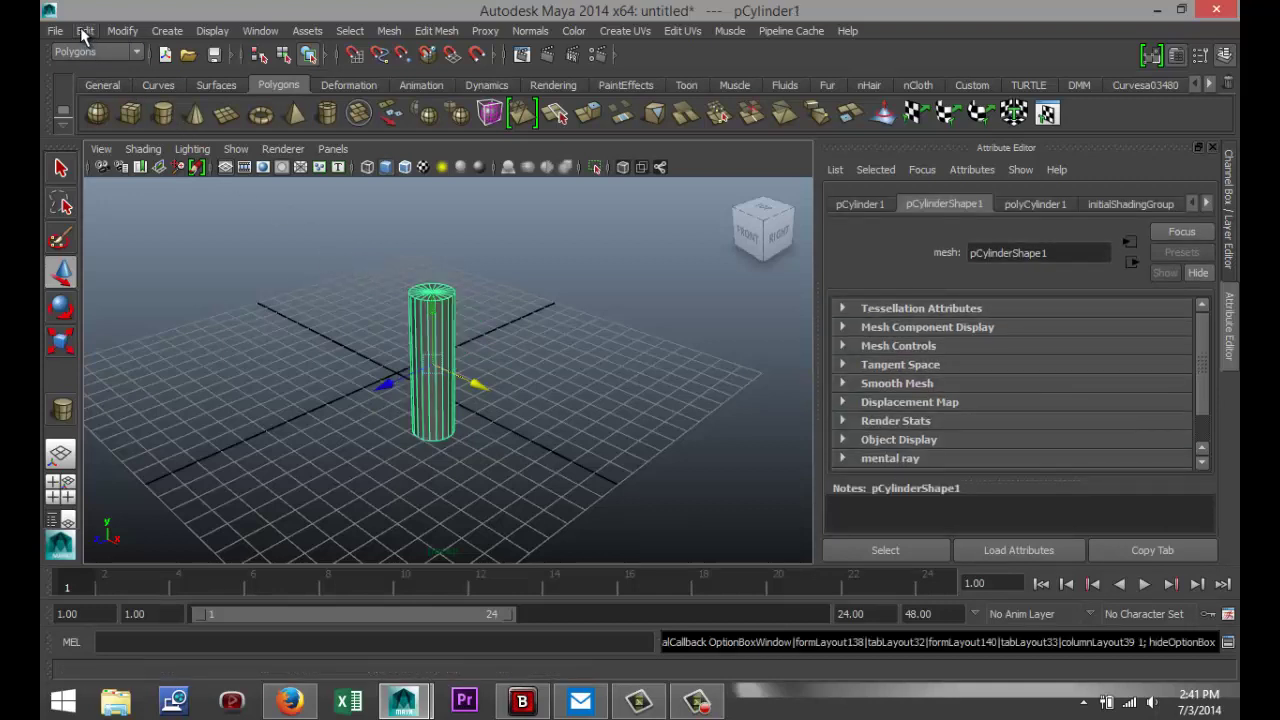
pyautogui.click(84, 31)
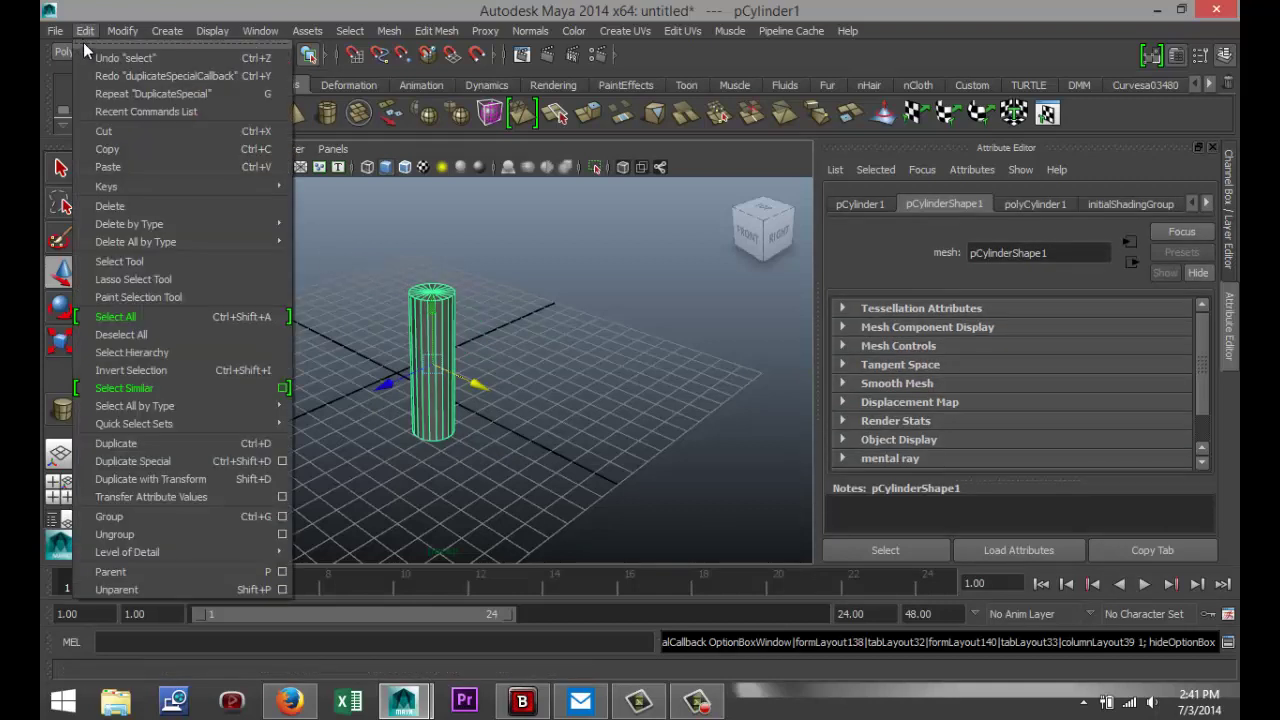
pyautogui.click(282, 460)
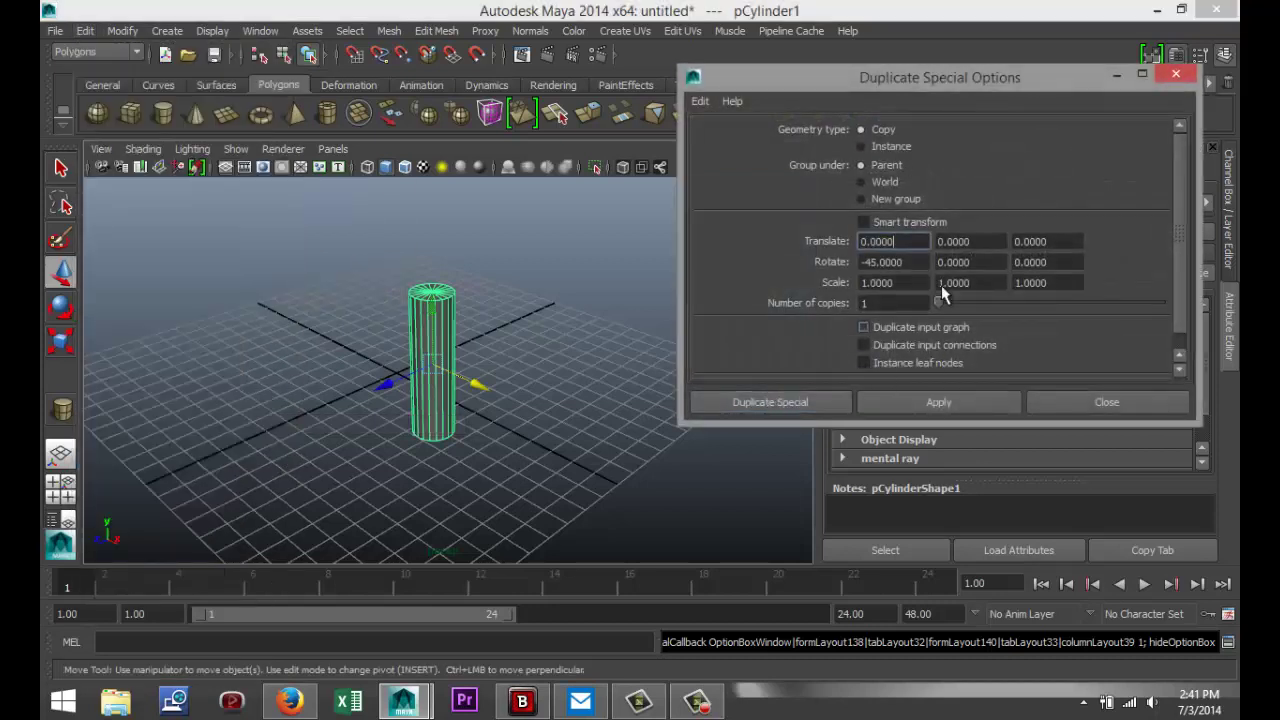
pyautogui.click(919, 263)
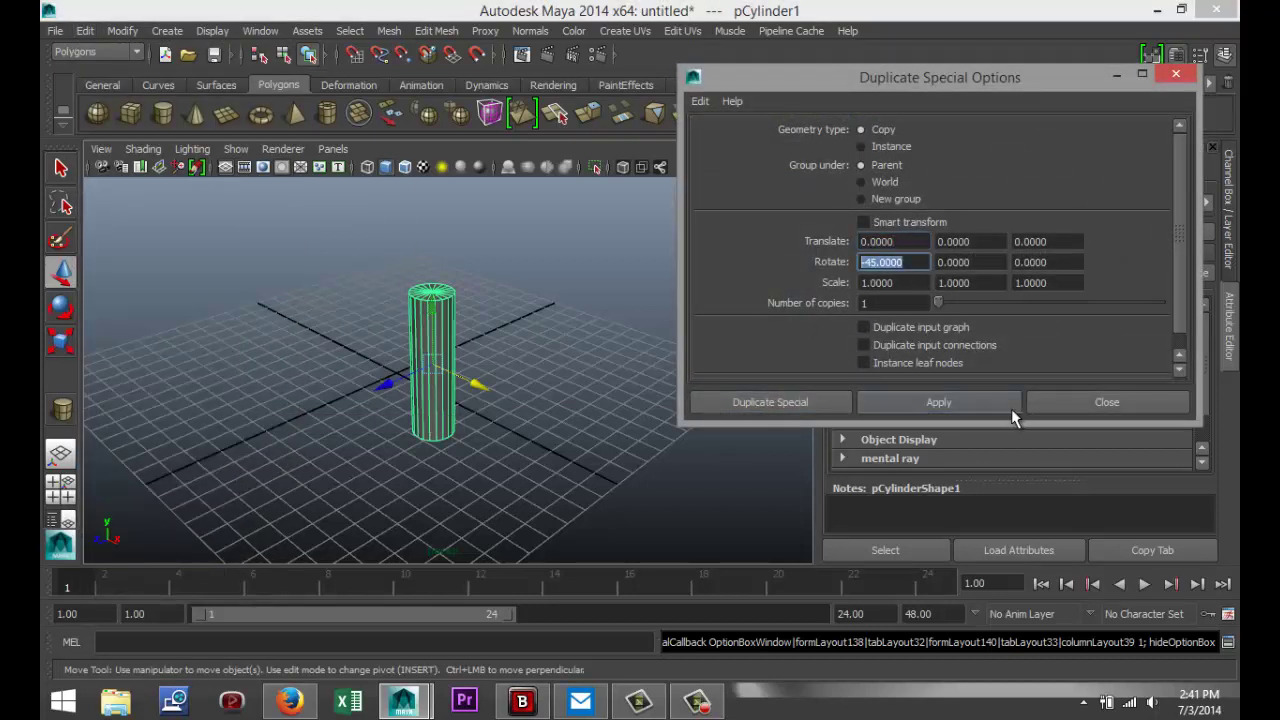
pyautogui.write('0')
pyautogui.click(994, 268)
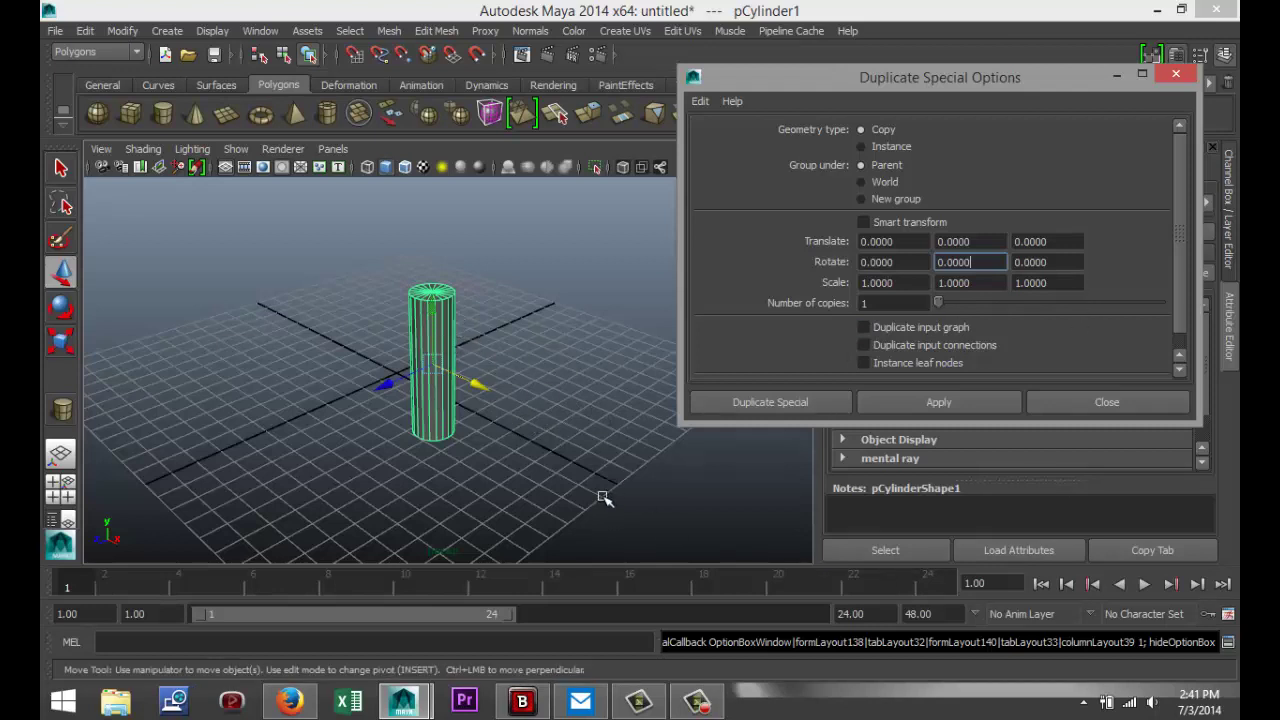
# Step: Set Scale 2, 2, 2 and Translate X 8, then create the enlarged offset copy
pyautogui.click(921, 284)
pyautogui.write('2')
pyautogui.click(978, 283)
pyautogui.write('2')
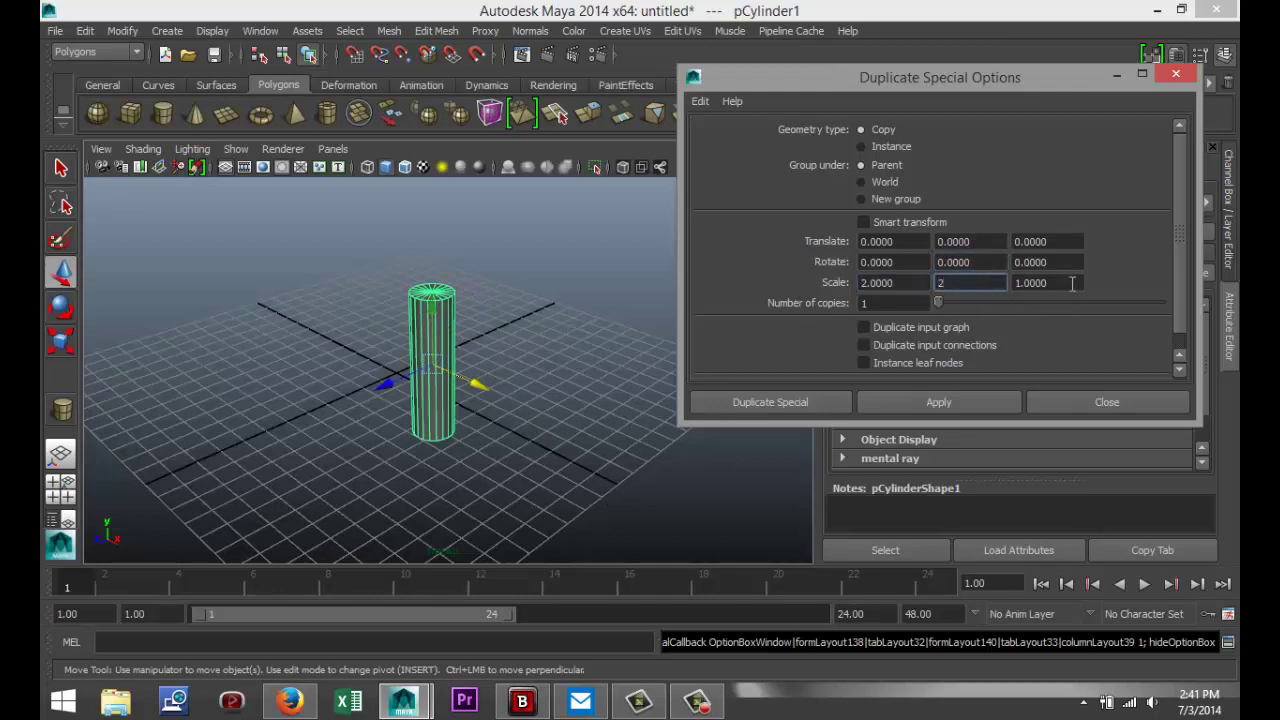
pyautogui.click(1072, 284)
pyautogui.write('2')
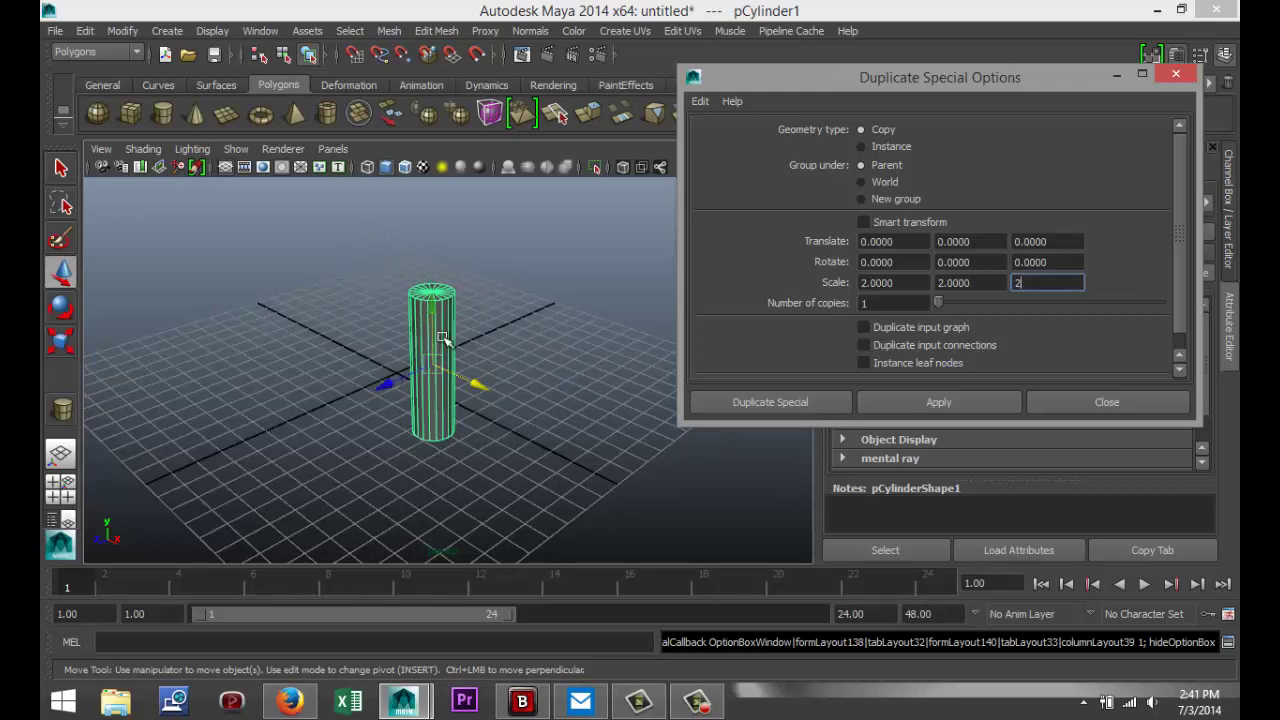
pyautogui.moveTo(916, 242); pyautogui.dragTo(829, 250)
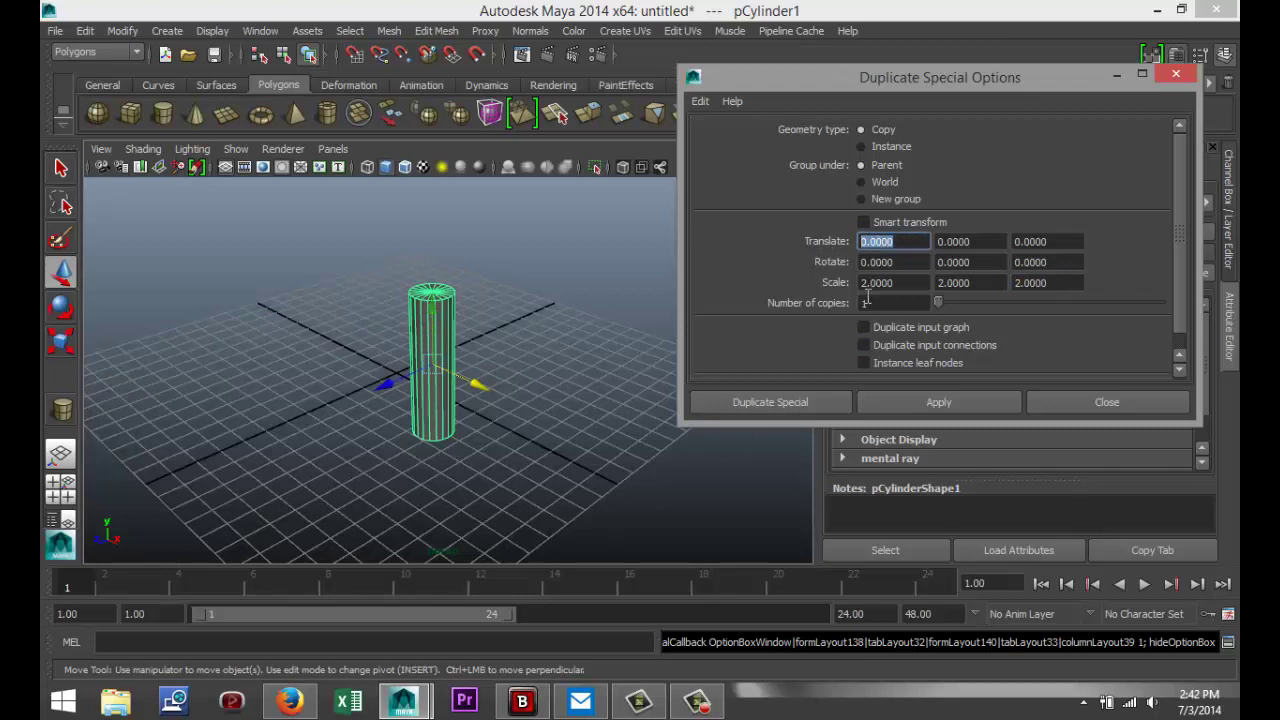
pyautogui.write('8')
pyautogui.click(797, 409)
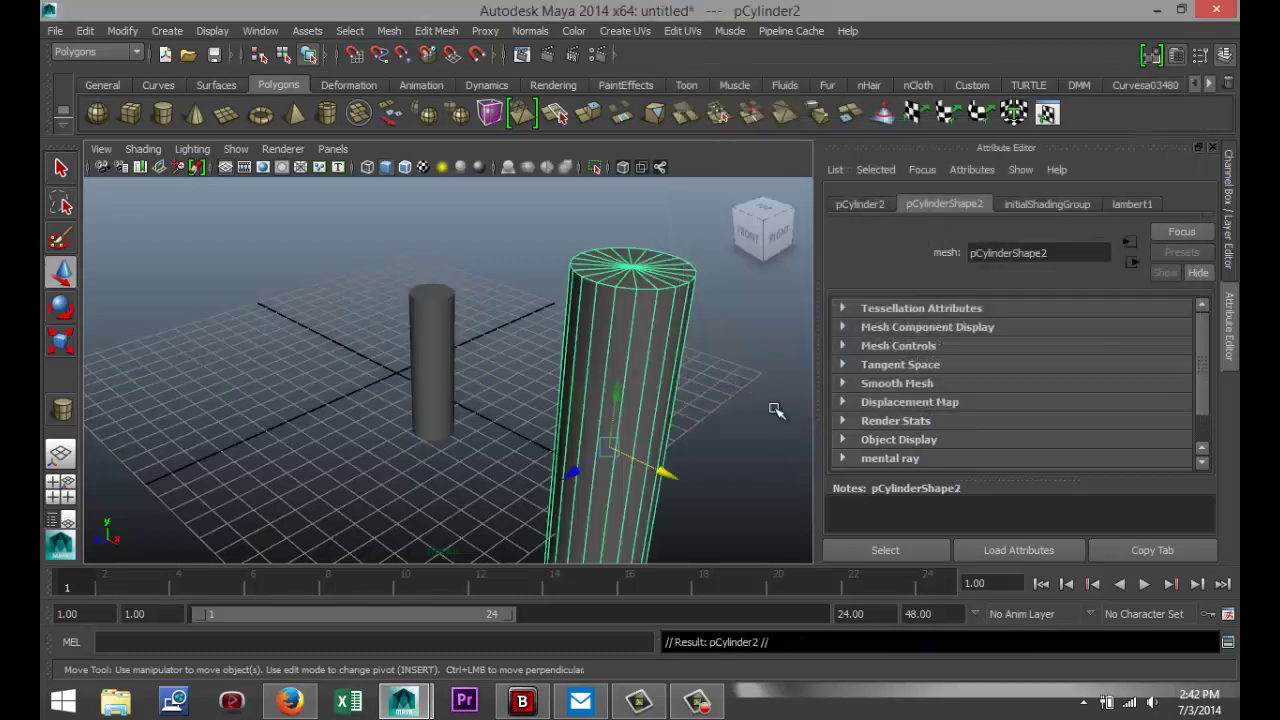
pyautogui.scroll(-2, 504, 436)
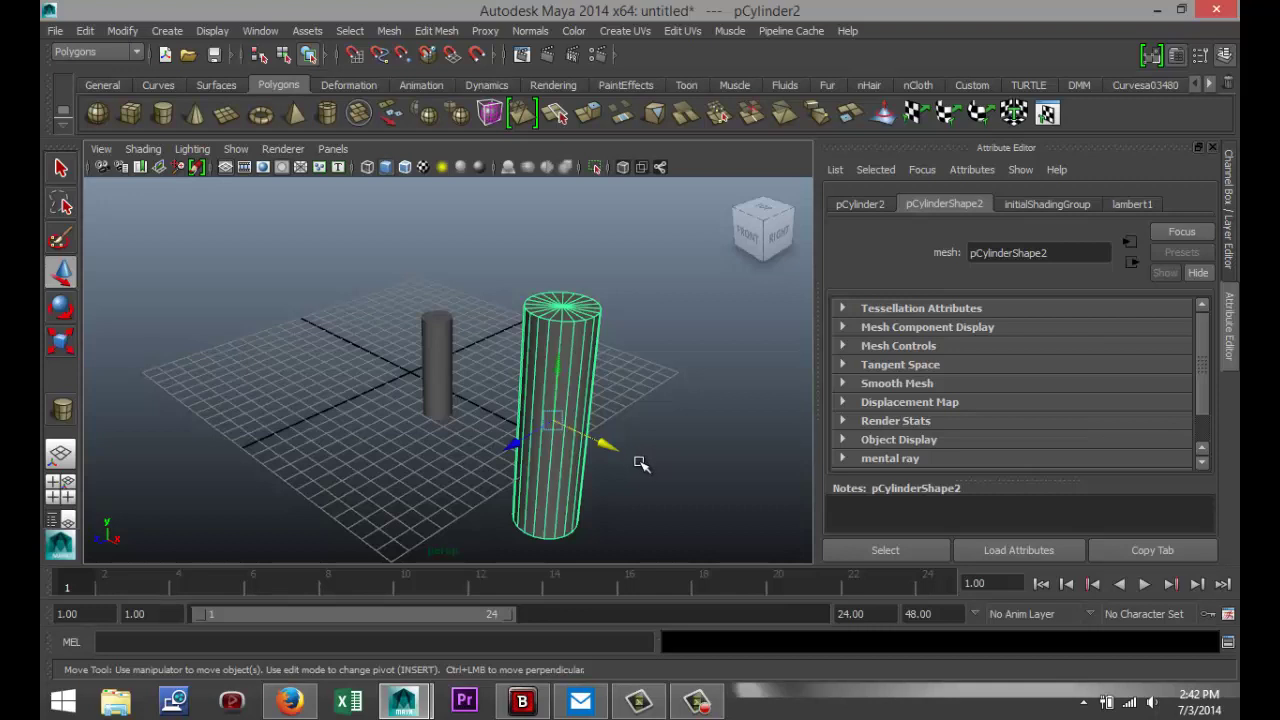
# Step: Undo the big copy and duplicate again with Scale 2, 1, 1 and Translate X 8
pyautogui.hotkey('ctrl', 'z')
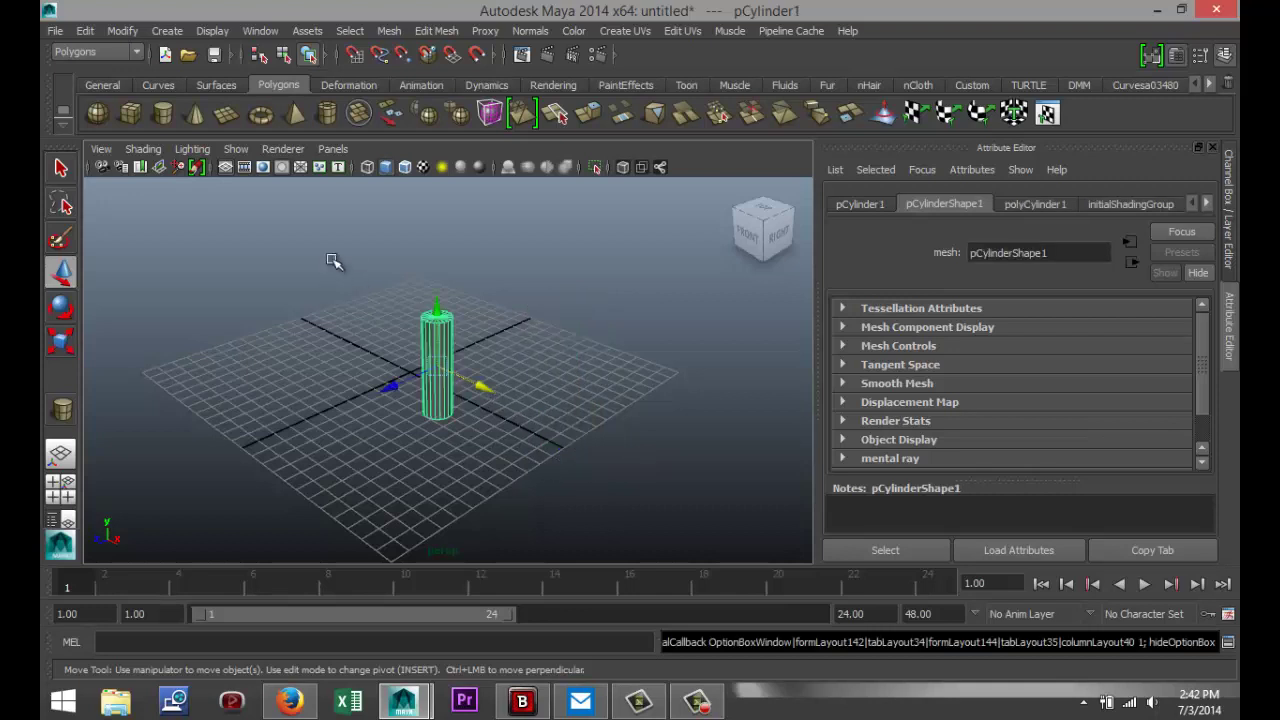
pyautogui.click(85, 31)
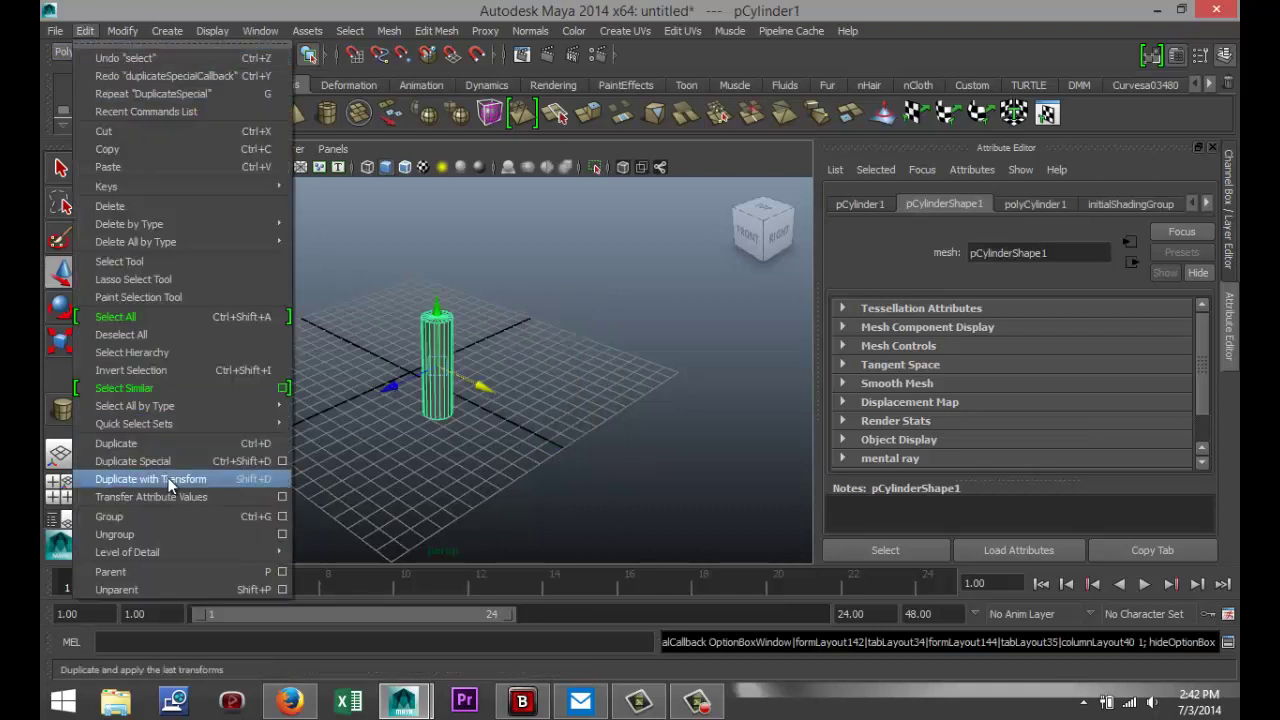
pyautogui.click(282, 462)
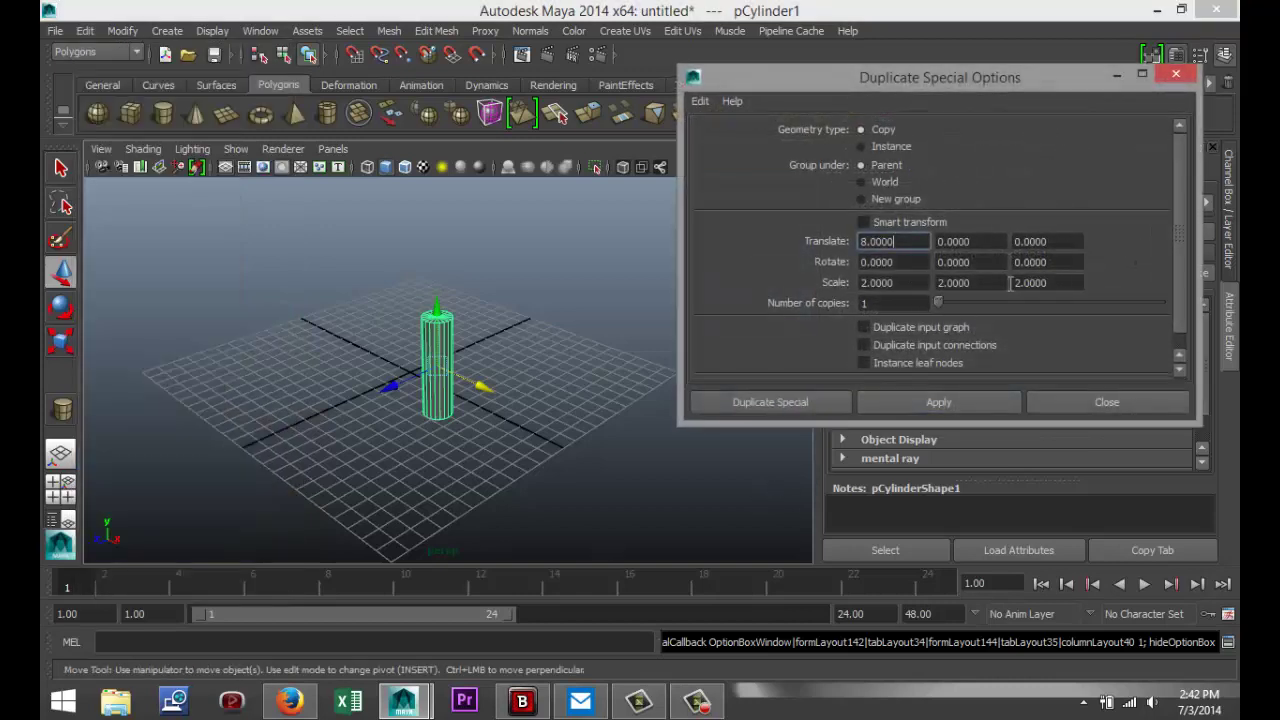
pyautogui.doubleClick(975, 283)
pyautogui.write('1')
pyautogui.doubleClick(1016, 283)
pyautogui.write('1')
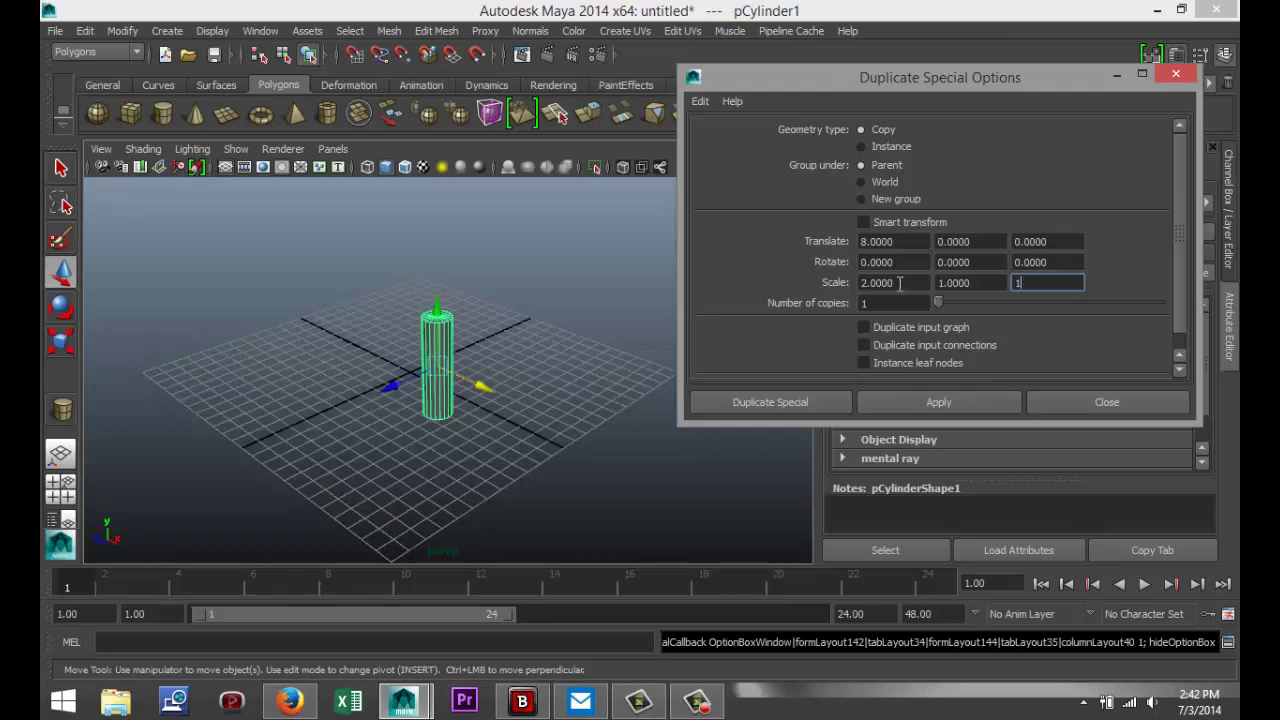
pyautogui.click(777, 402)
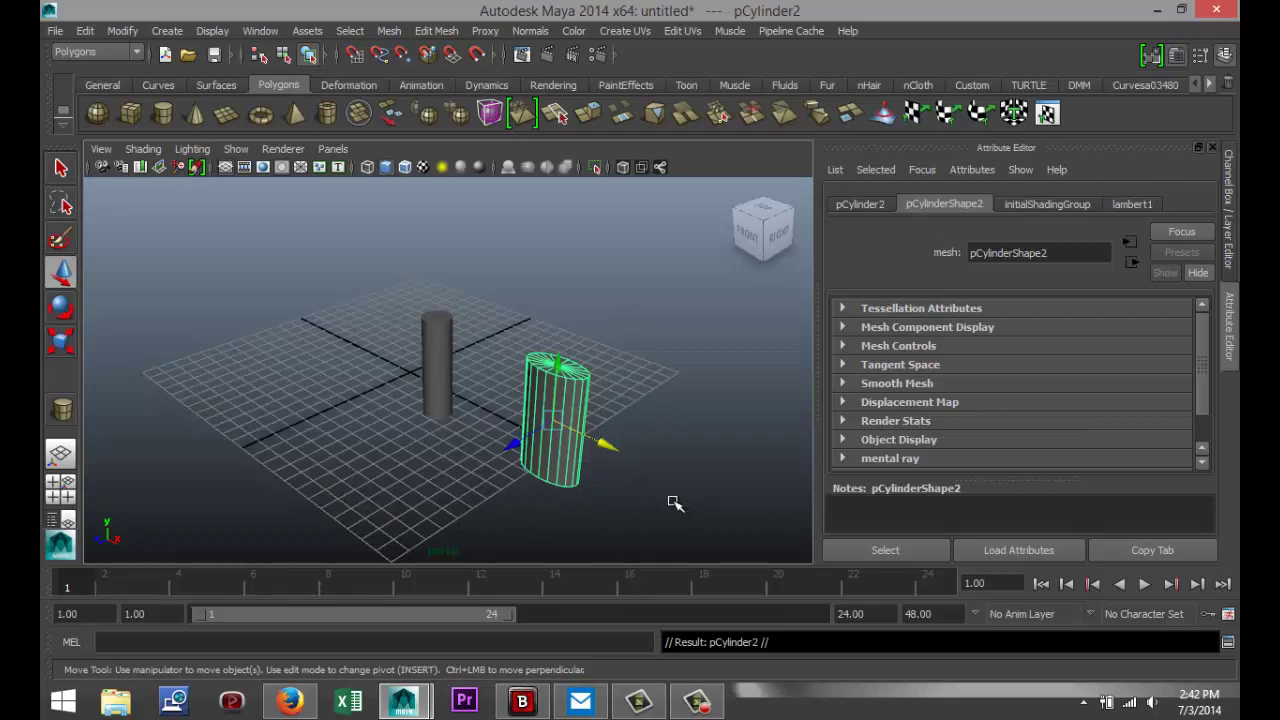
# Step: Undo the widened copy and reset the Duplicate Special options to defaults
pyautogui.hotkey('ctrl', 'z')
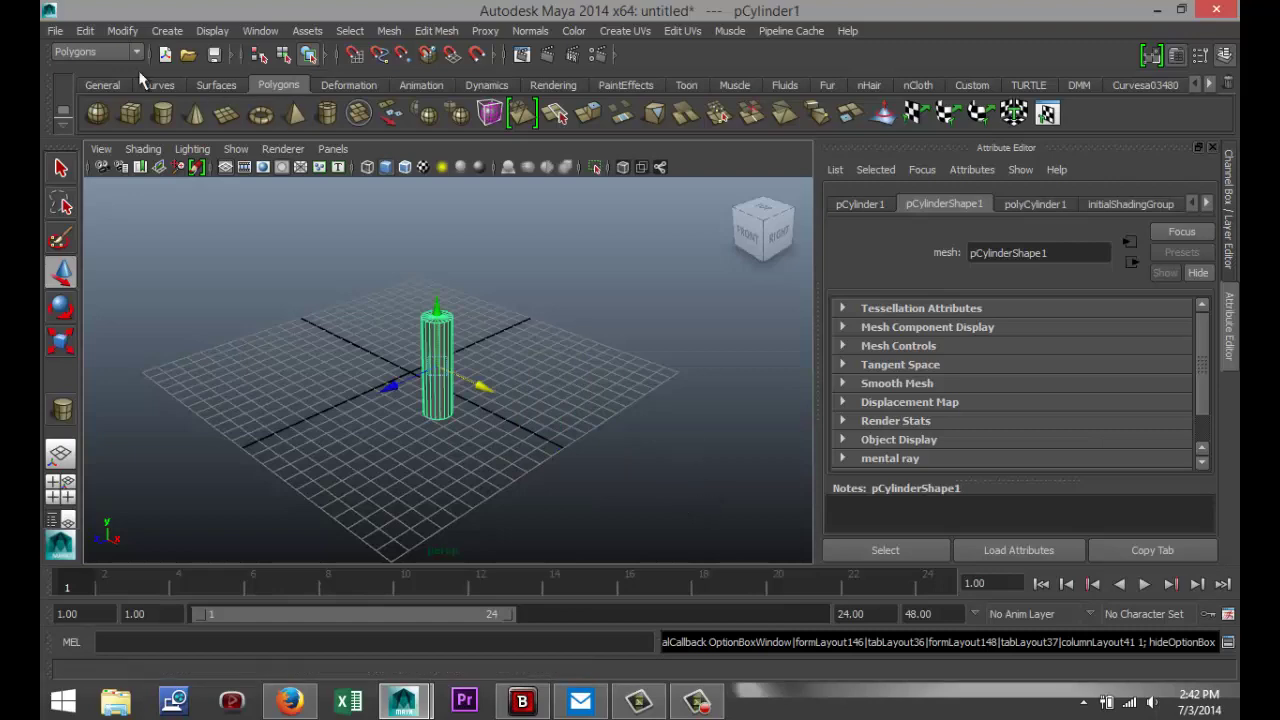
pyautogui.click(85, 32)
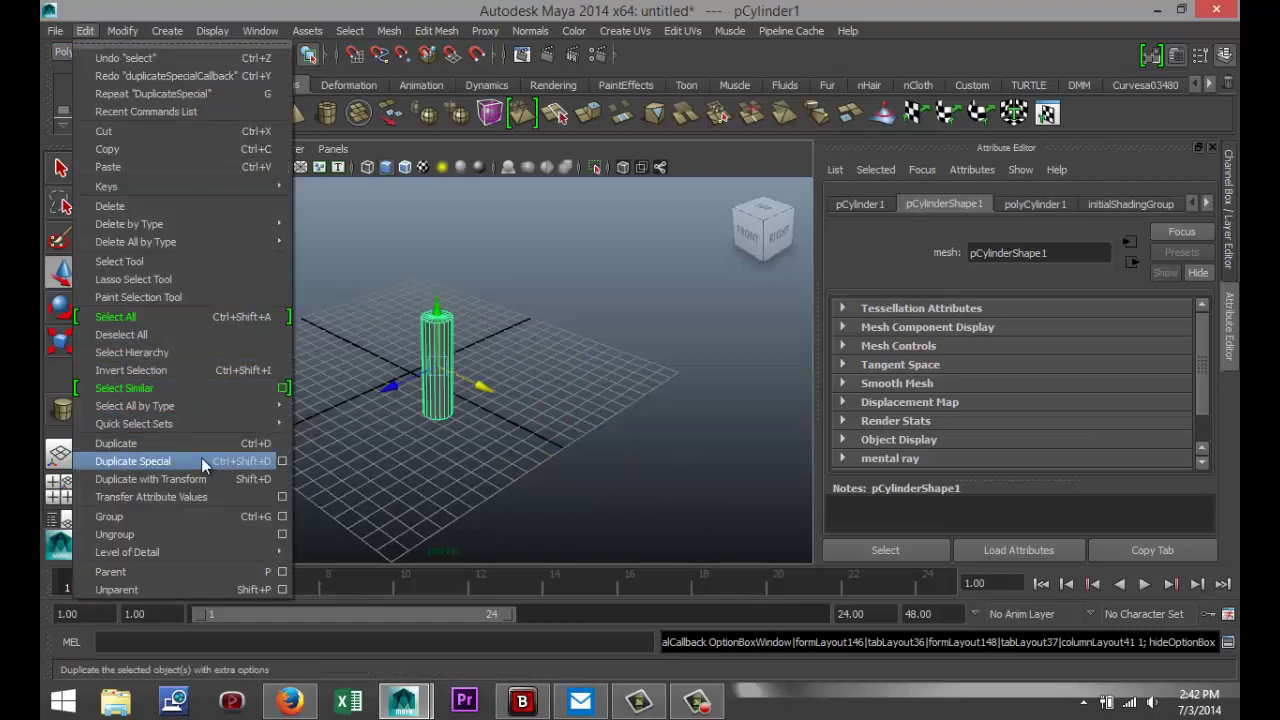
pyautogui.click(283, 461)
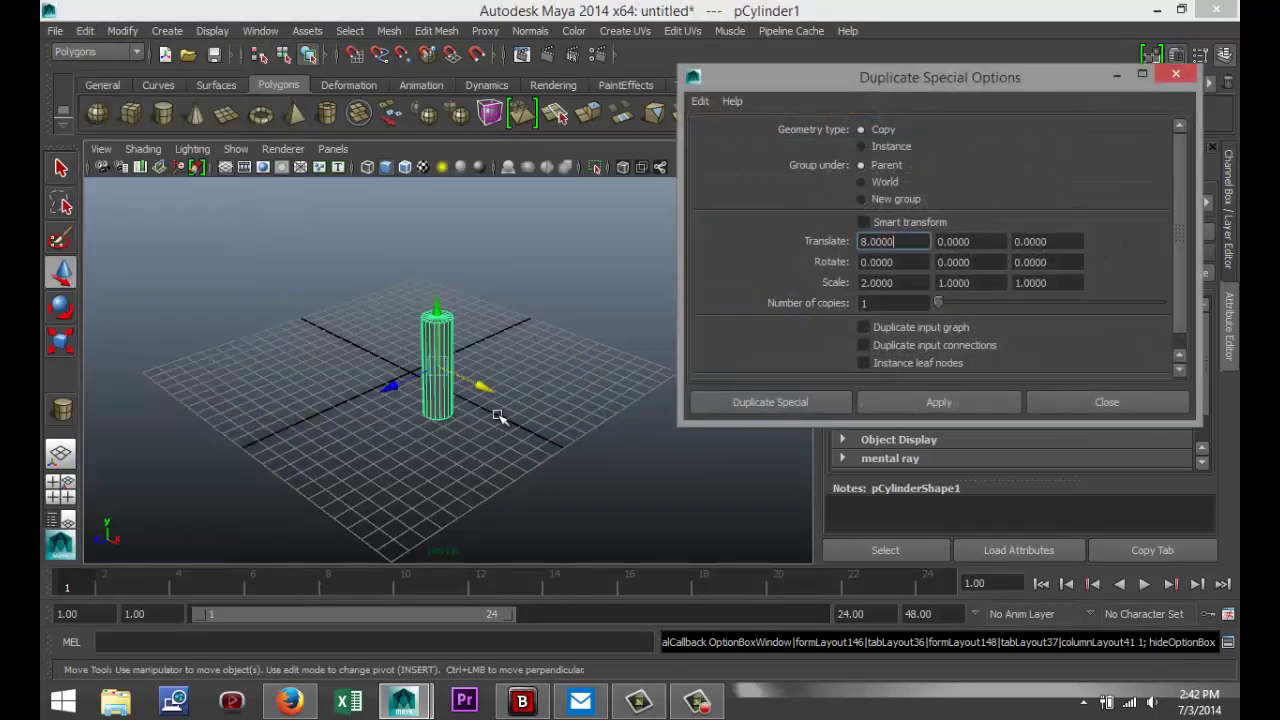
pyautogui.click(700, 101)
pyautogui.click(749, 139)
pyautogui.write('e')
pyautogui.moveTo(913, 243); pyautogui.dragTo(790, 250)
# Step: Close the options dialog and tip the cylinder roughly 90° onto its side about Z
pyautogui.click(1176, 73)
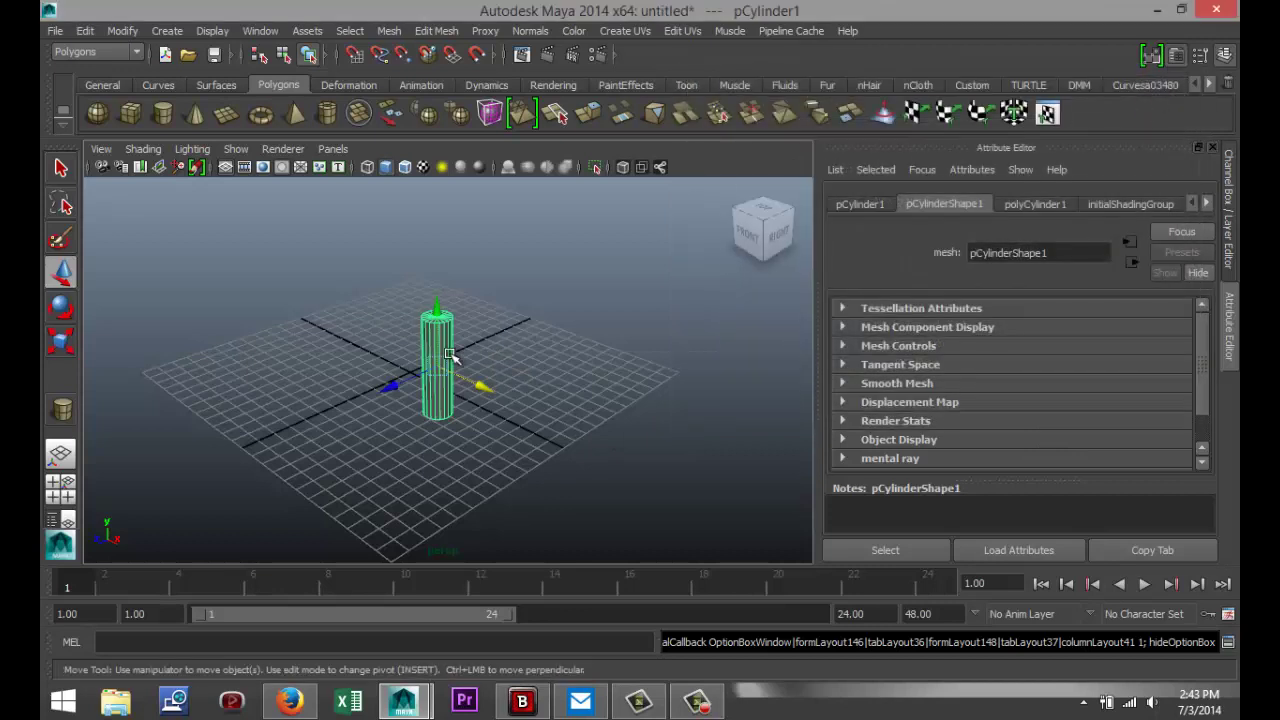
pyautogui.moveTo(445, 350); pyautogui.dragTo(450, 352)
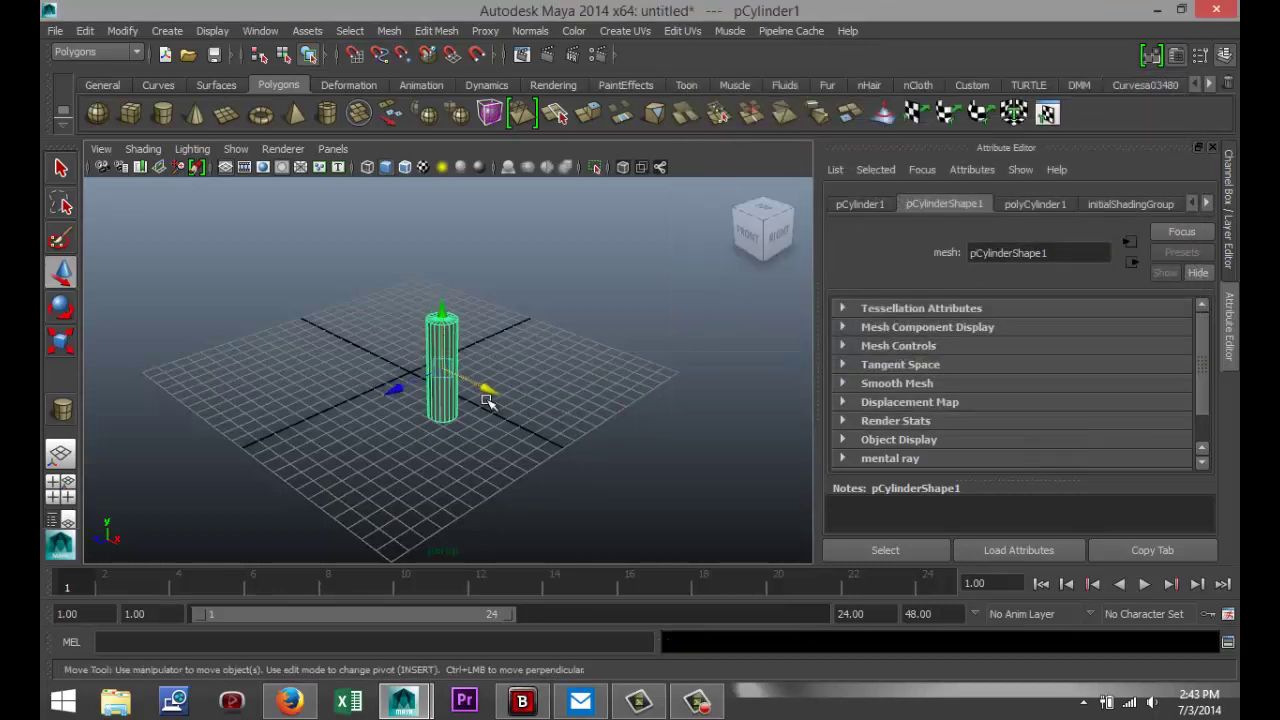
pyautogui.press('e')
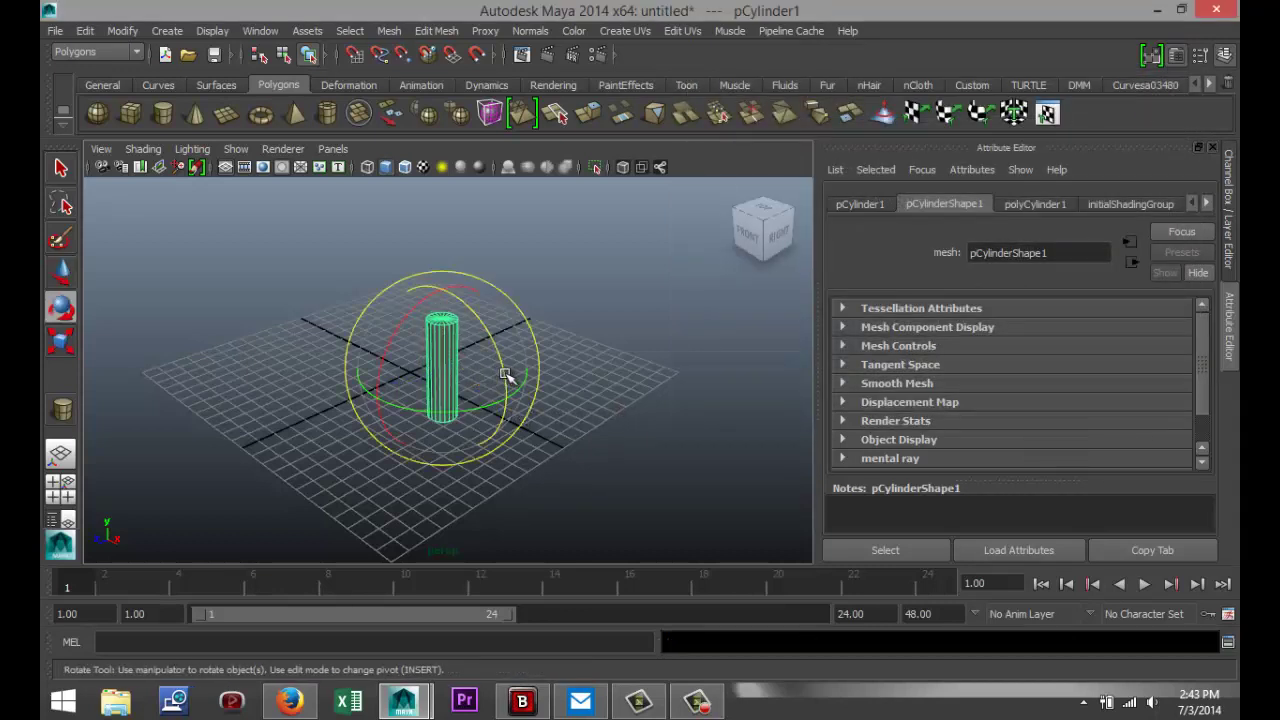
pyautogui.click(505, 375)
pyautogui.moveTo(505, 375); pyautogui.dragTo(437, 256)
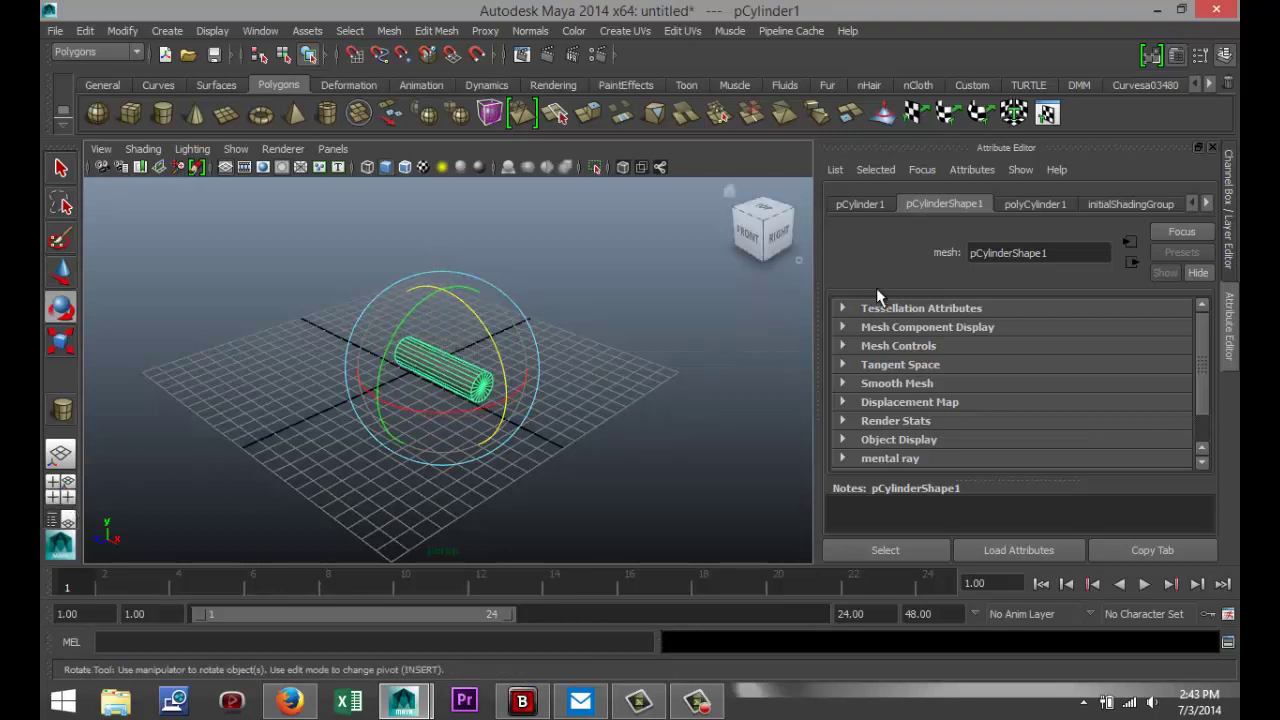
# Step: Enter an exact Rotate Z of 90 for pCylinder1 in the Attribute Editor
pyautogui.click(1047, 203)
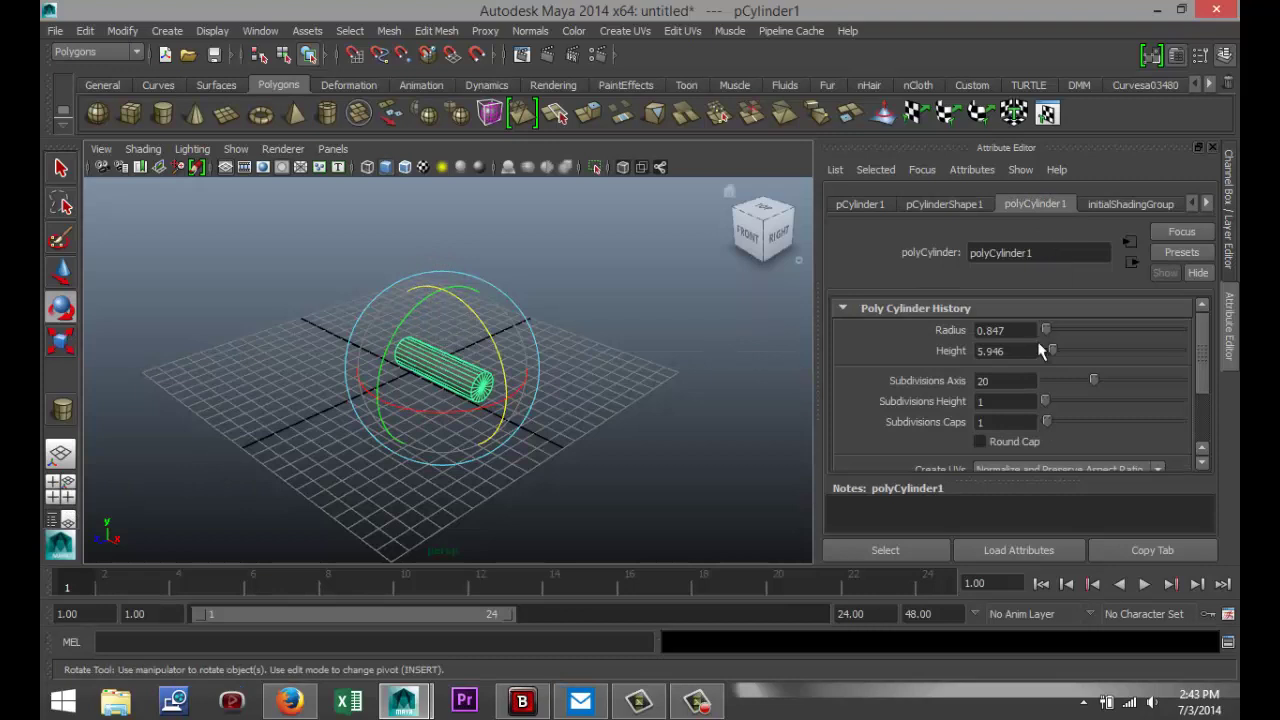
pyautogui.click(946, 204)
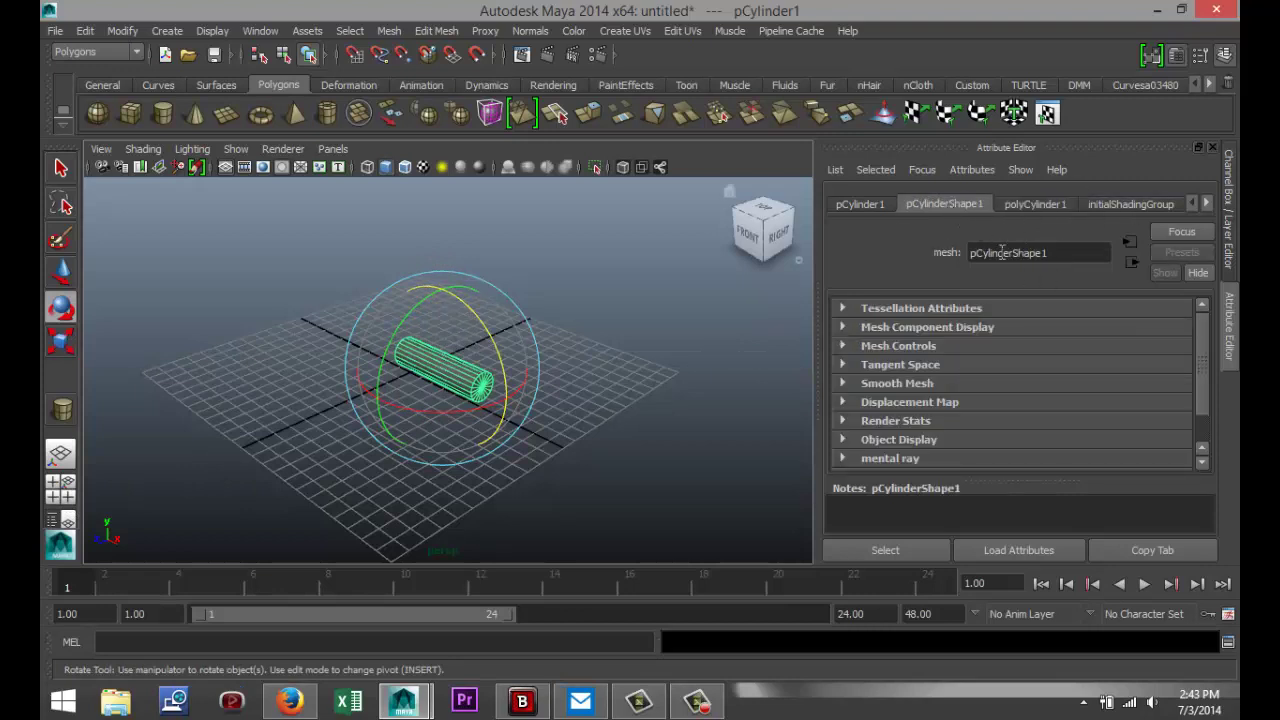
pyautogui.click(860, 204)
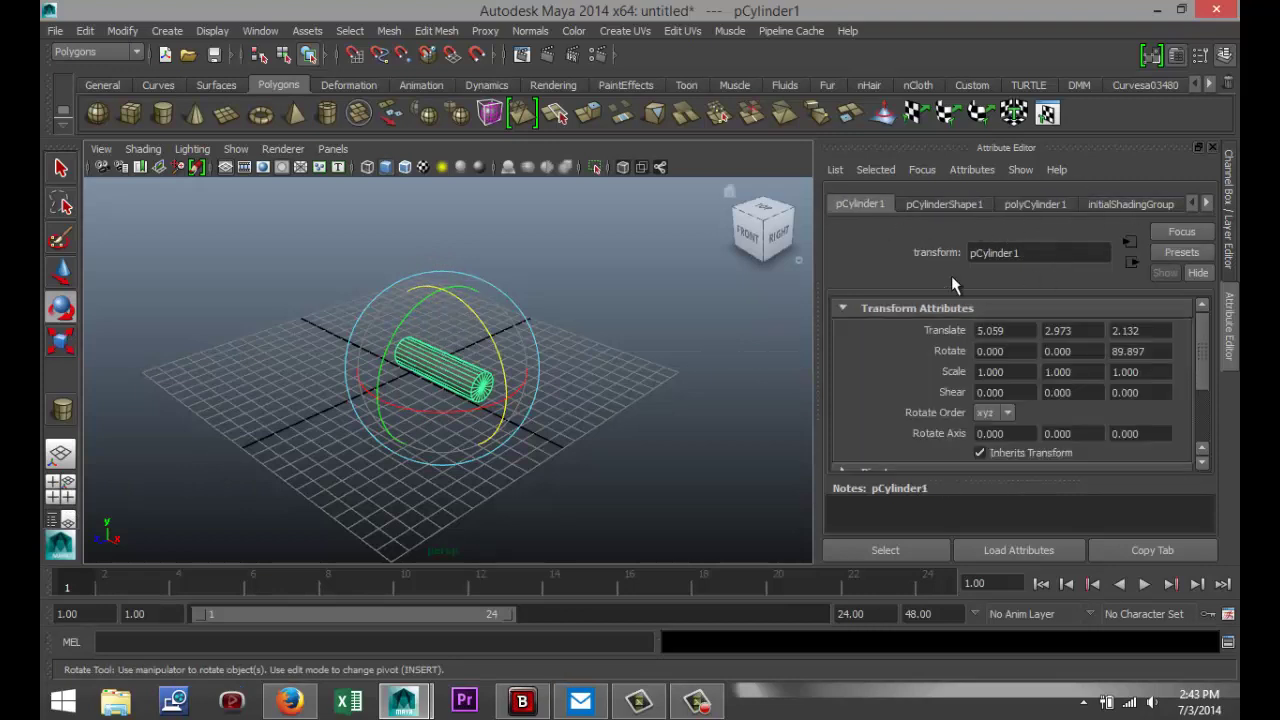
pyautogui.click(1165, 353)
pyautogui.write('90.000')
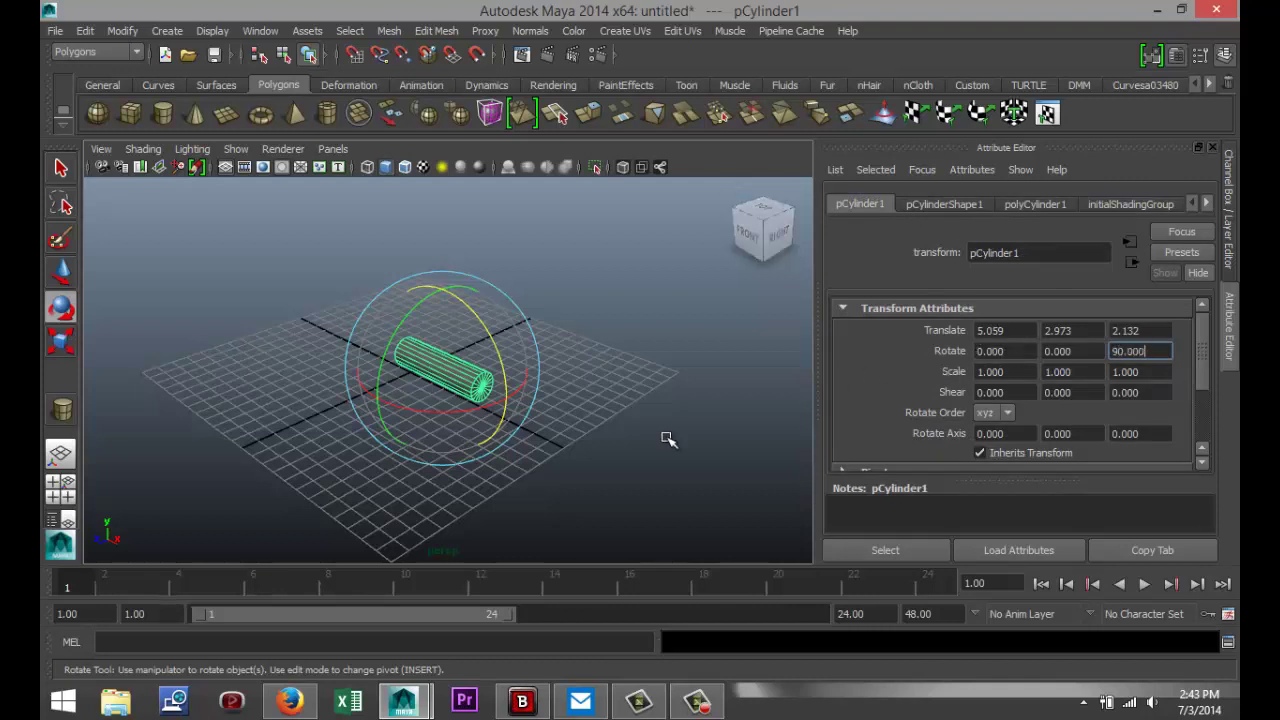
pyautogui.click(609, 429)
pyautogui.click(499, 386)
# Step: Orbit the perspective view around the sideways cylinder from top, side and oblique angles
pyautogui.keyDown('alt'); pyautogui.moveTo(565, 432); pyautogui.dragTo(613, 512); pyautogui.keyUp('alt')
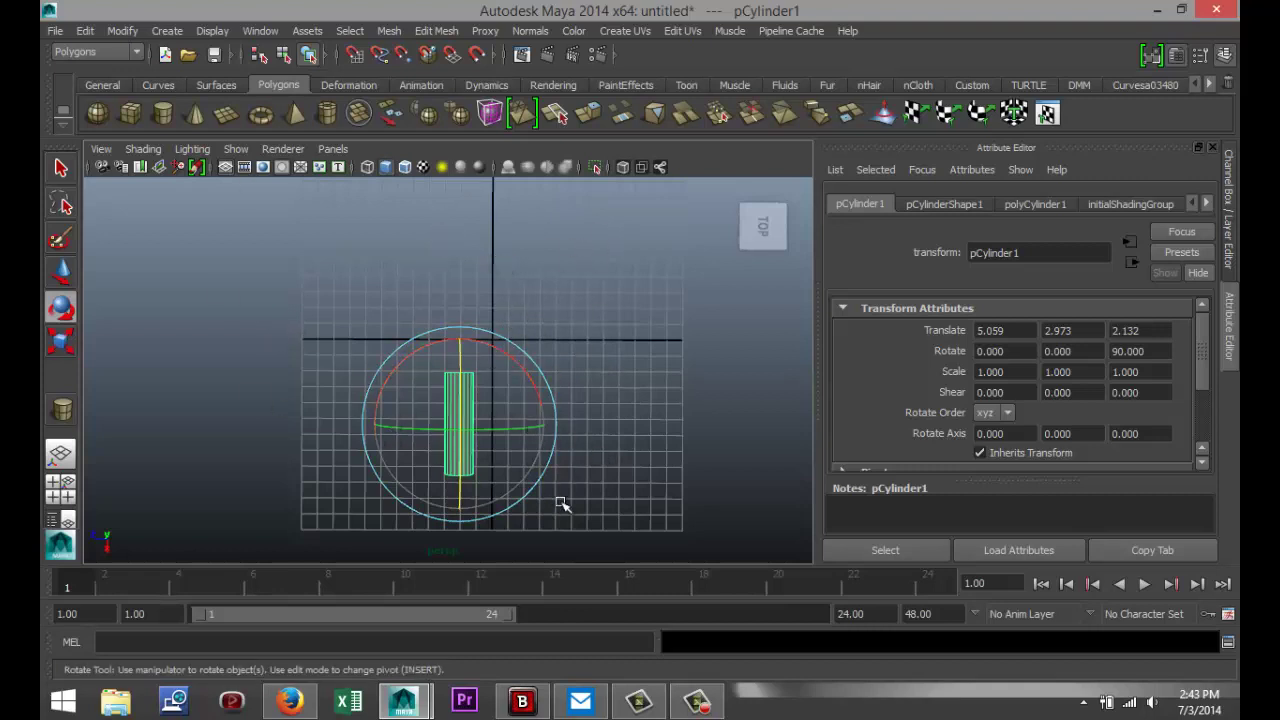
pyautogui.keyDown('alt'); pyautogui.moveTo(577, 503); pyautogui.dragTo(611, 486); pyautogui.keyUp('alt')
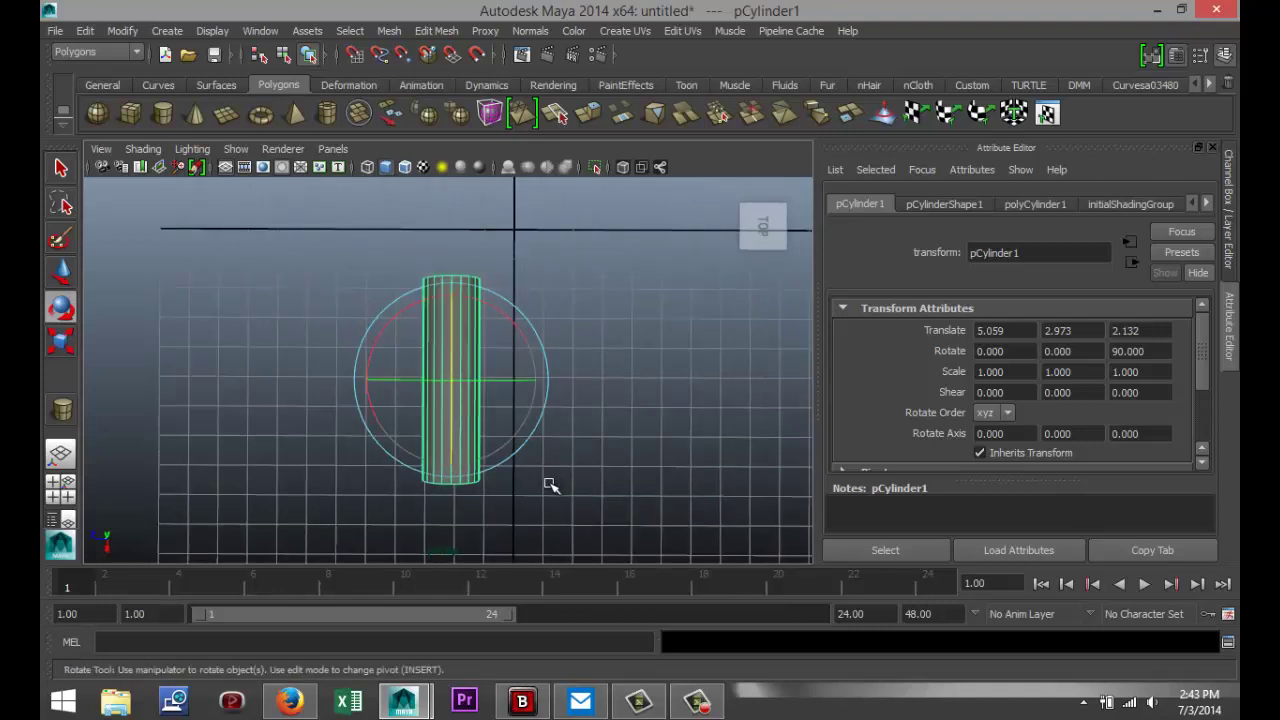
pyautogui.keyDown('alt'); pyautogui.moveTo(583, 481); pyautogui.dragTo(771, 466); pyautogui.keyUp('alt')
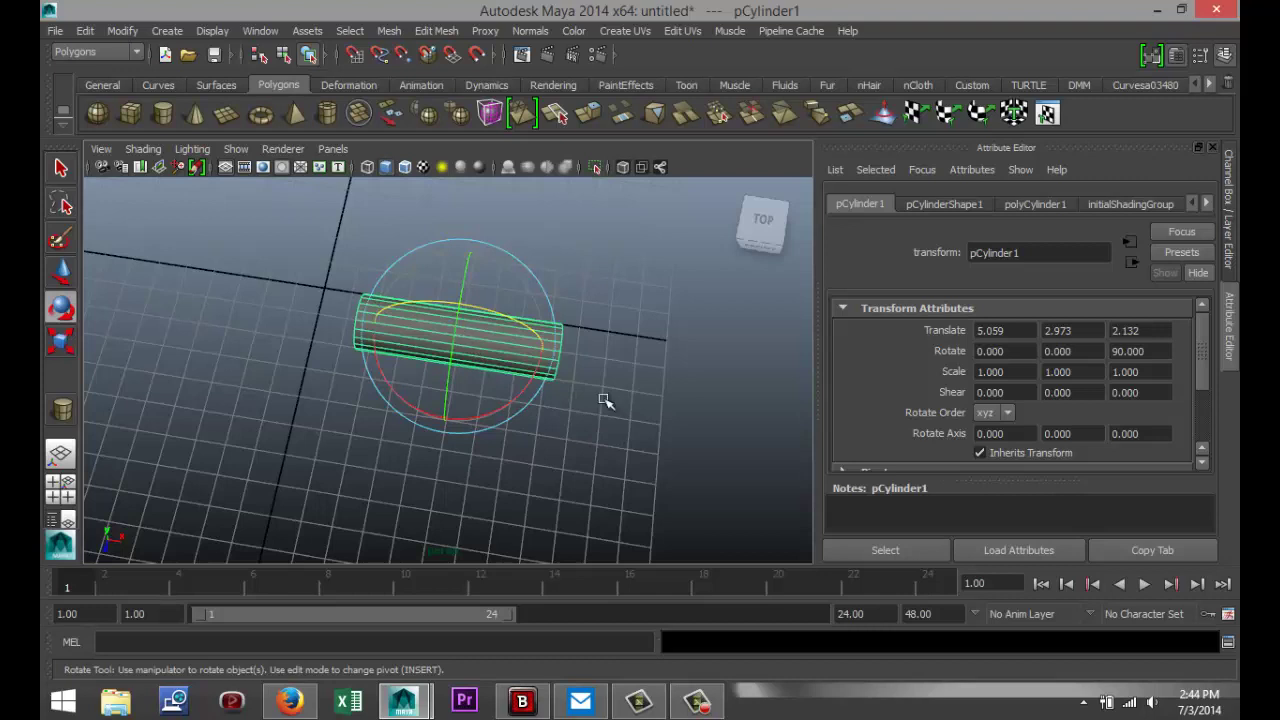
pyautogui.keyDown('alt'); pyautogui.moveTo(600, 394); pyautogui.dragTo(566, 400); pyautogui.keyUp('alt')
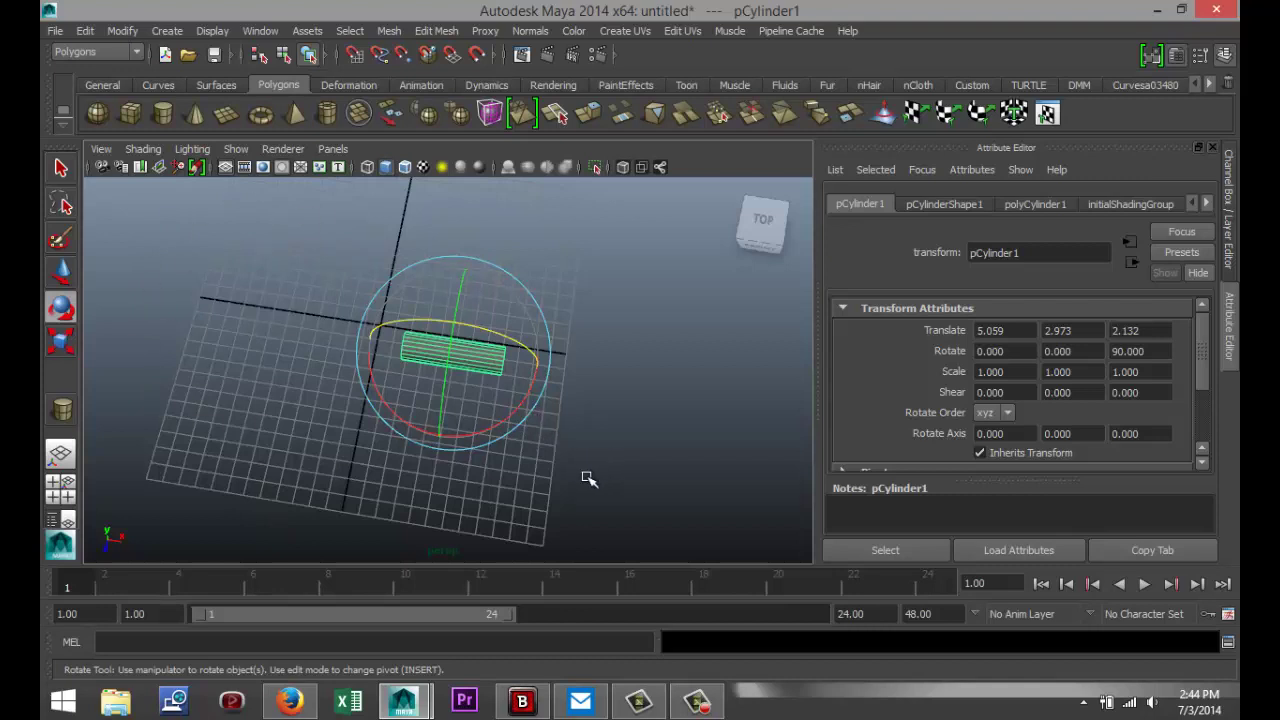
pyautogui.keyDown('alt'); pyautogui.moveTo(588, 479); pyautogui.dragTo(568, 463); pyautogui.keyUp('alt')
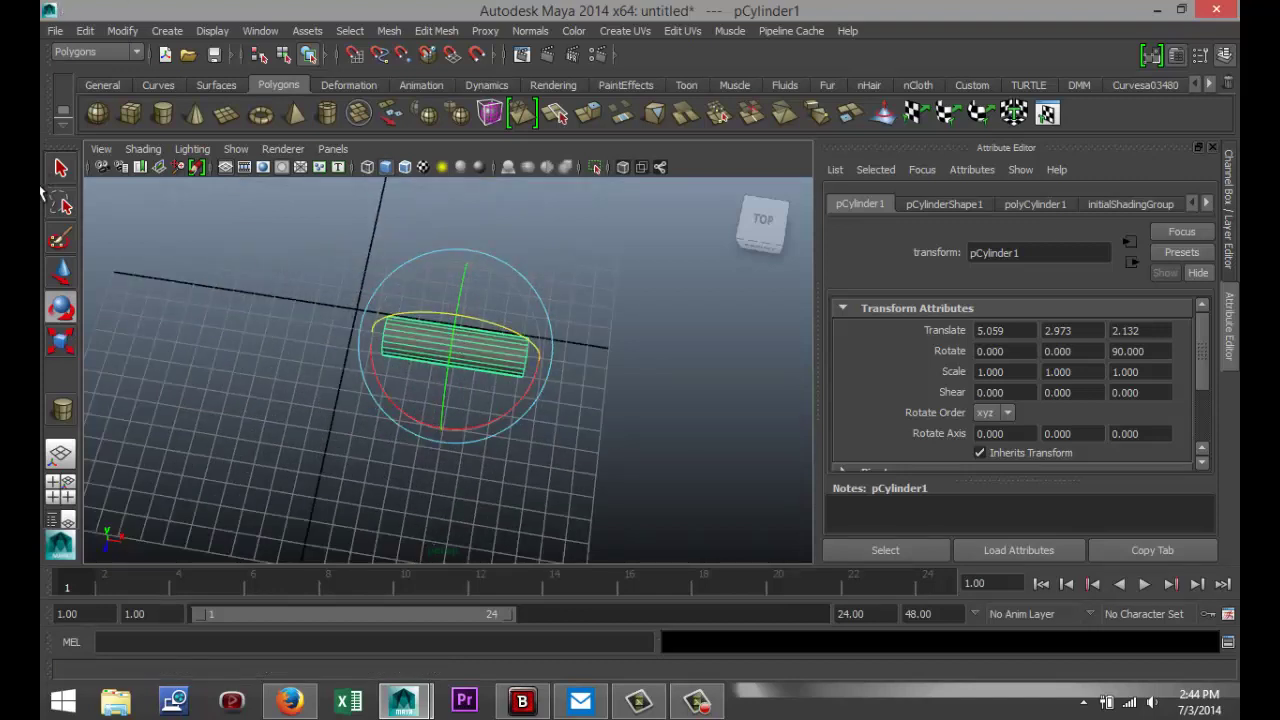
# Step: In the maximized top view, move pCylinder1's pivot left to the world origin (X 0.001)
pyautogui.click(60, 489)
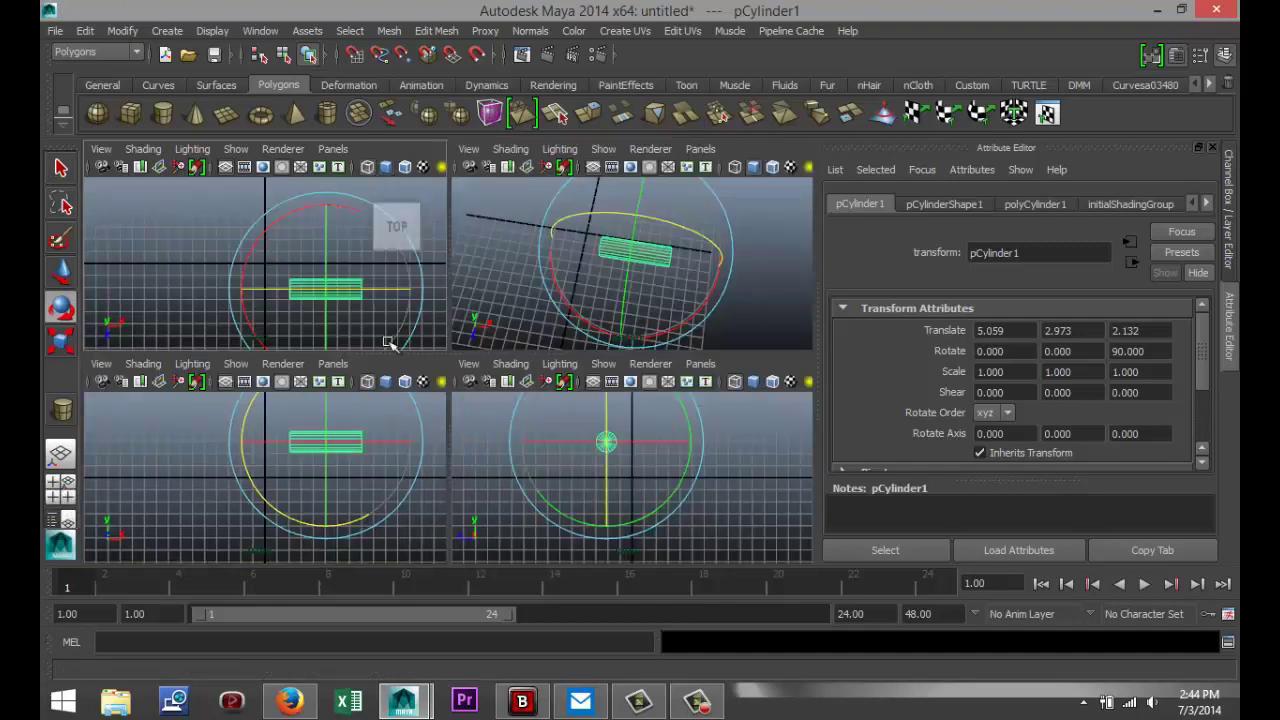
pyautogui.press('space')
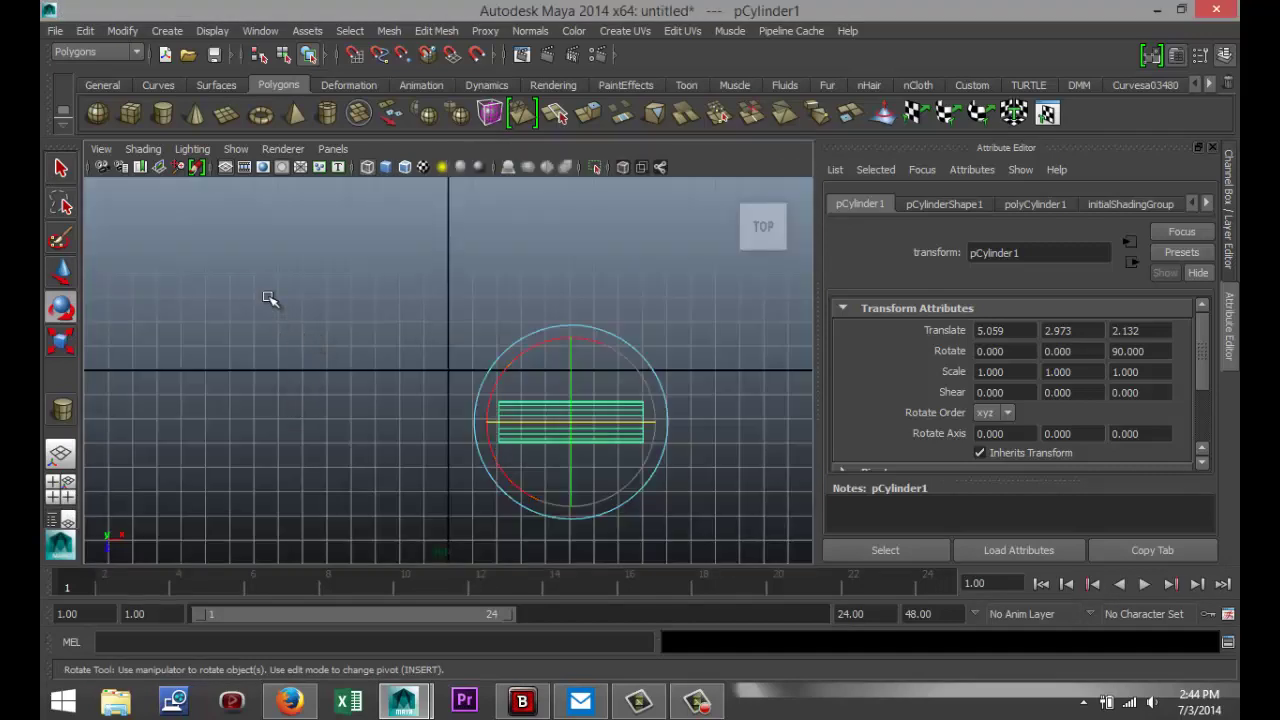
pyautogui.press('Insert')
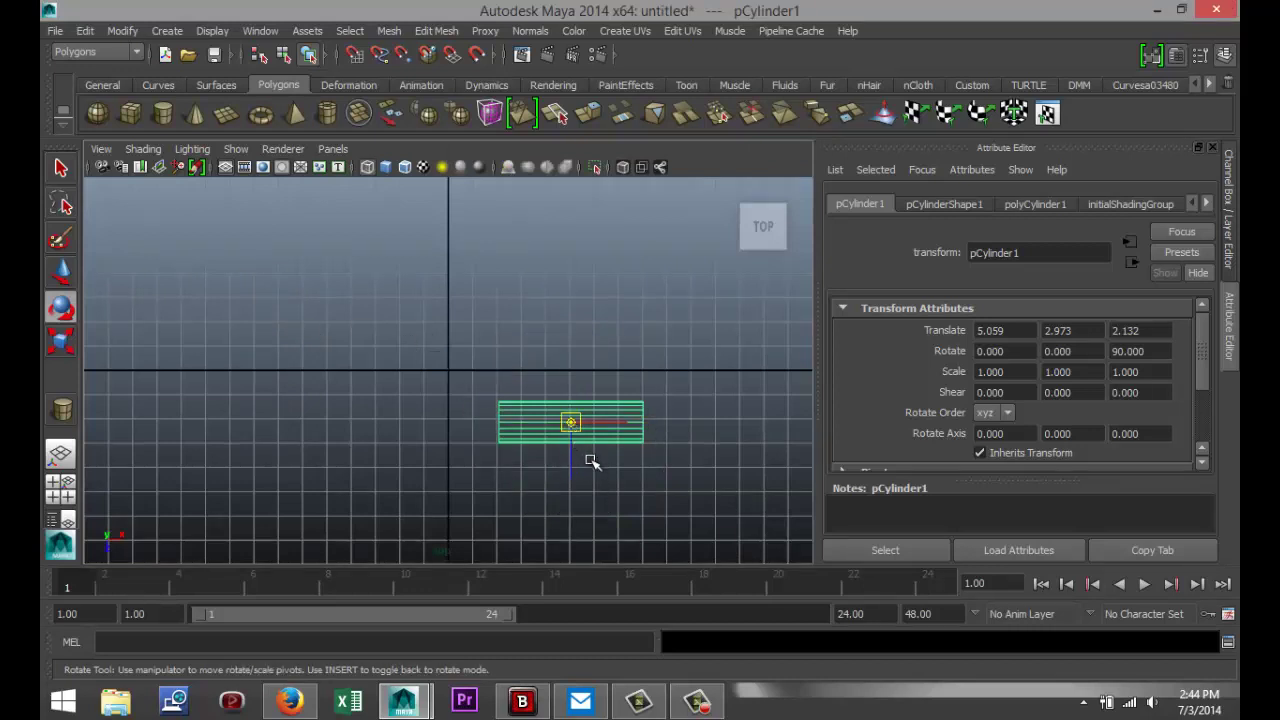
pyautogui.press('Insert')
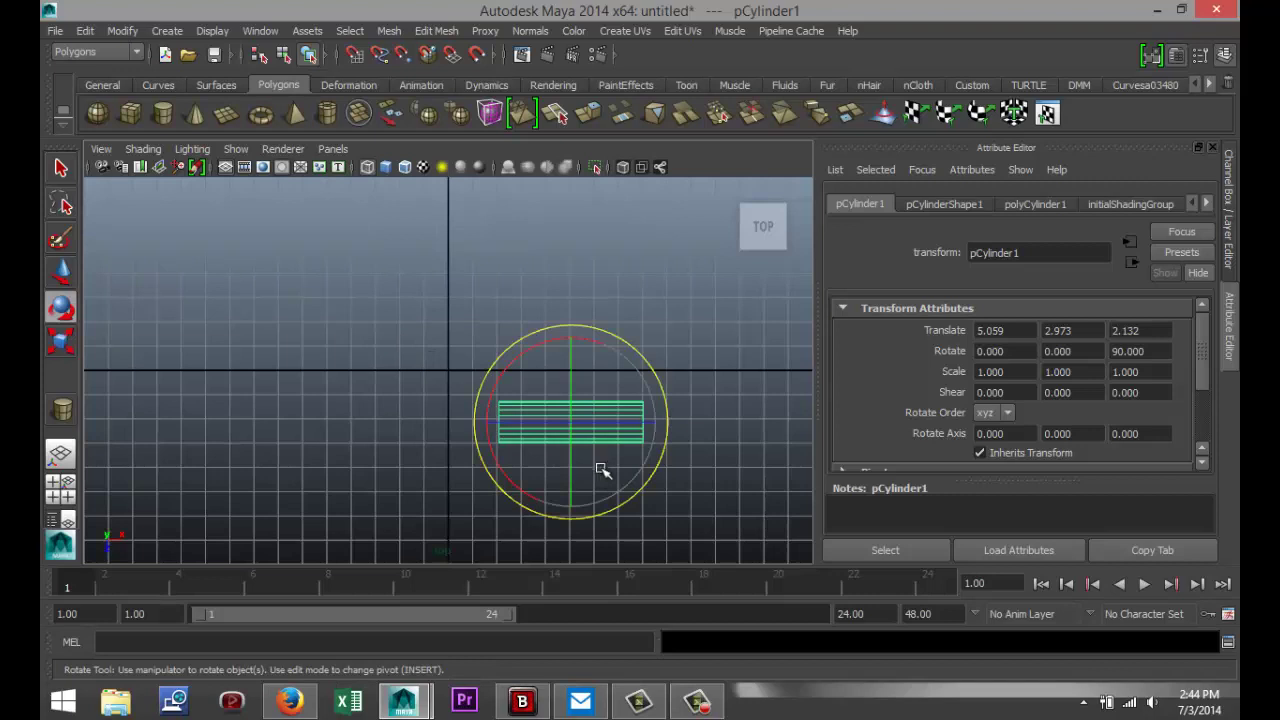
pyautogui.press('Insert')
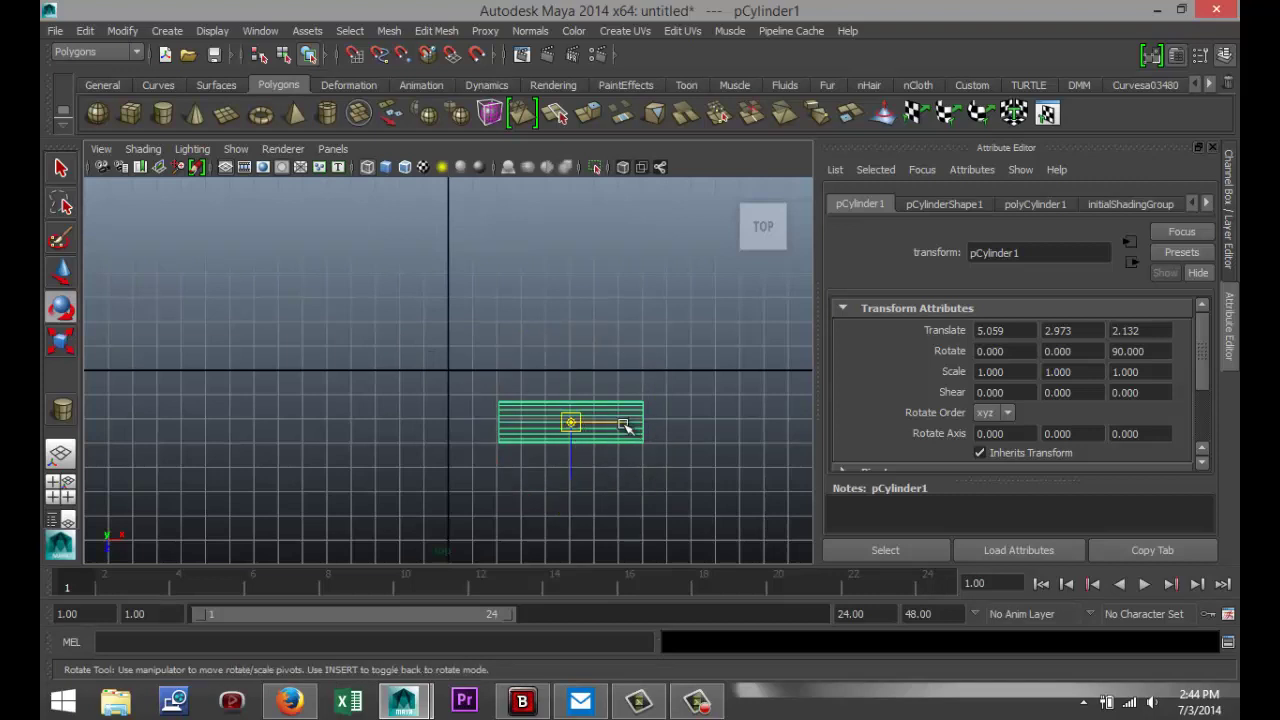
pyautogui.moveTo(624, 426); pyautogui.dragTo(502, 435)
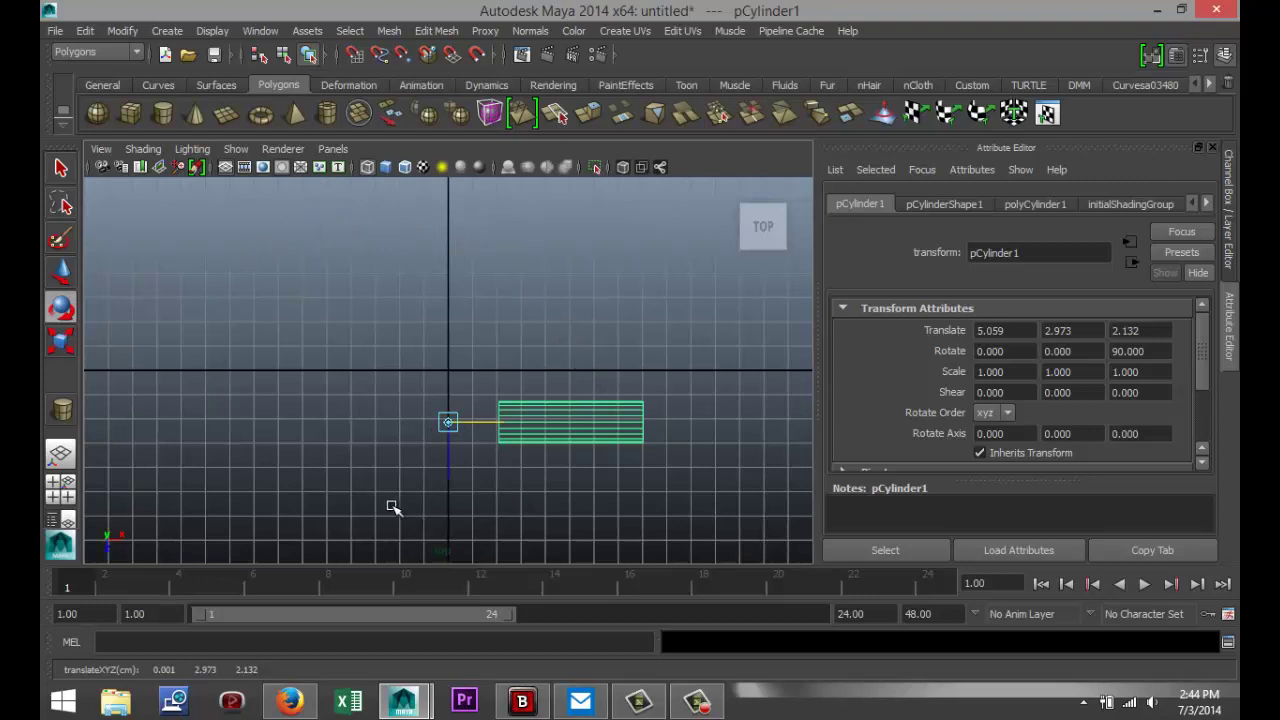
pyautogui.press('e')
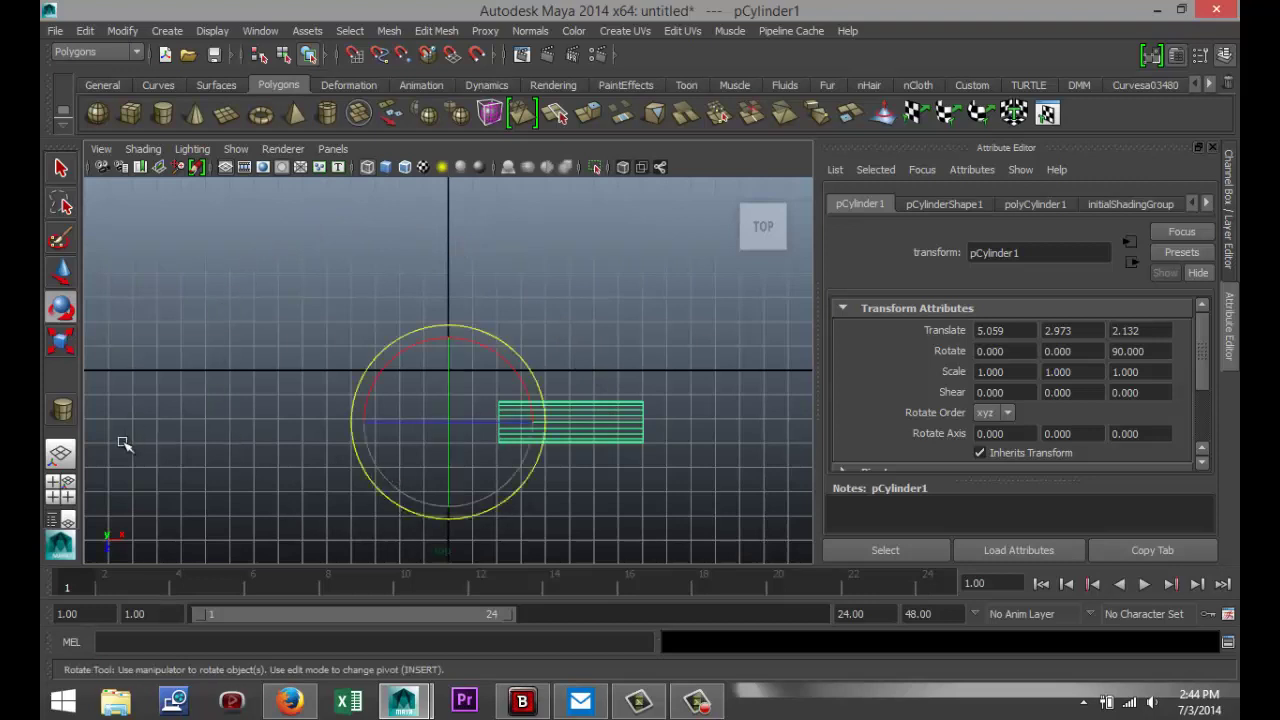
# Step: Duplicate Special the cylinder with Rotate Z 30 and 11 copies, creating pCylinder2 to pCylinder12
pyautogui.click(85, 31)
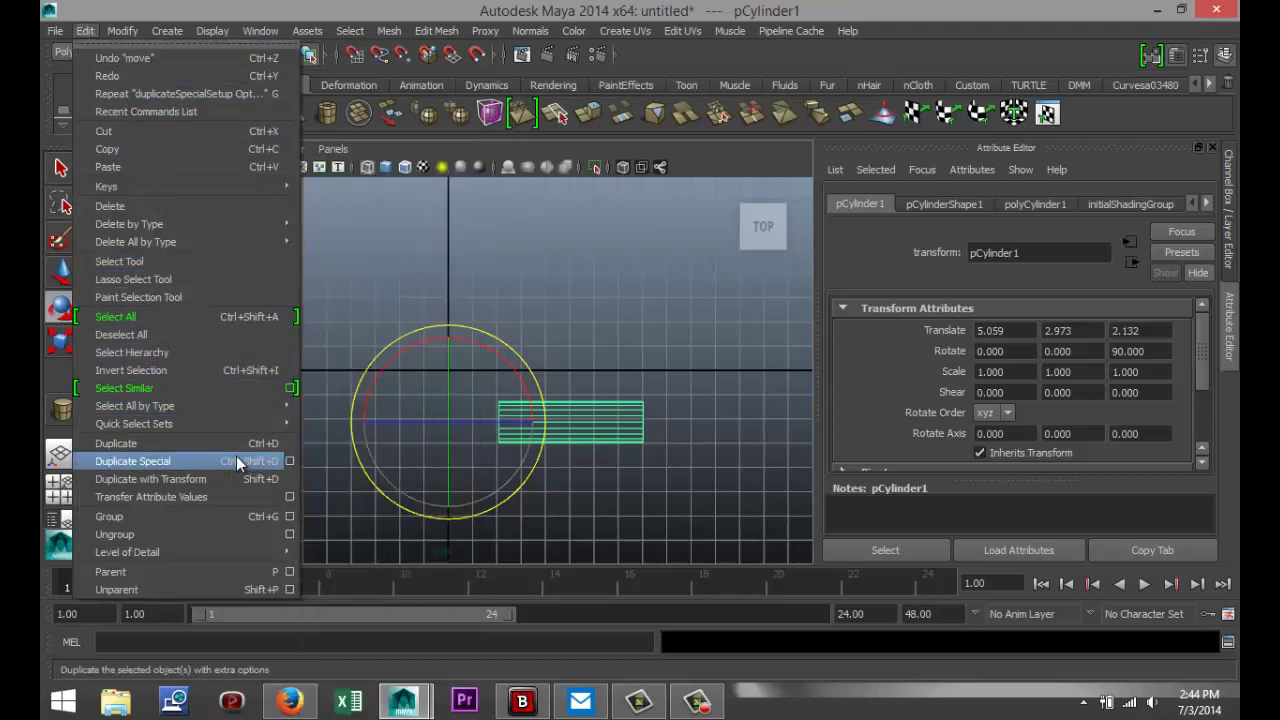
pyautogui.click(291, 461)
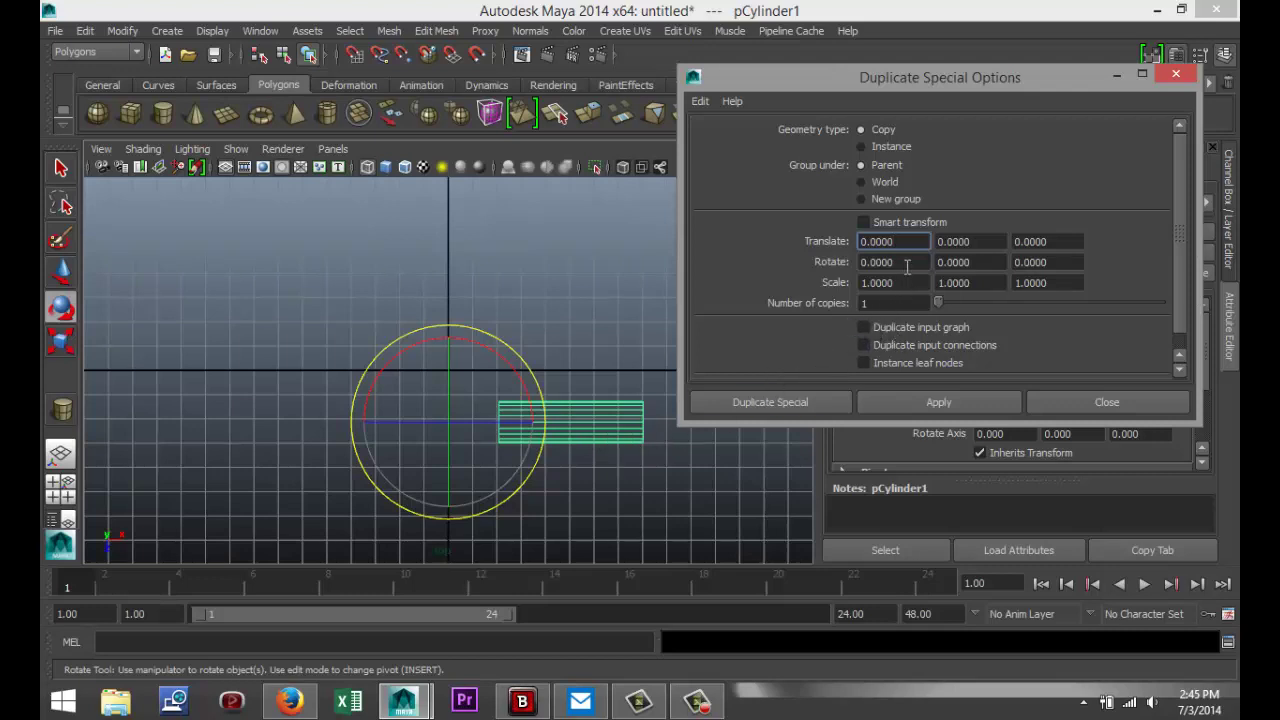
pyautogui.click(909, 262)
pyautogui.moveTo(1070, 265); pyautogui.dragTo(1020, 262)
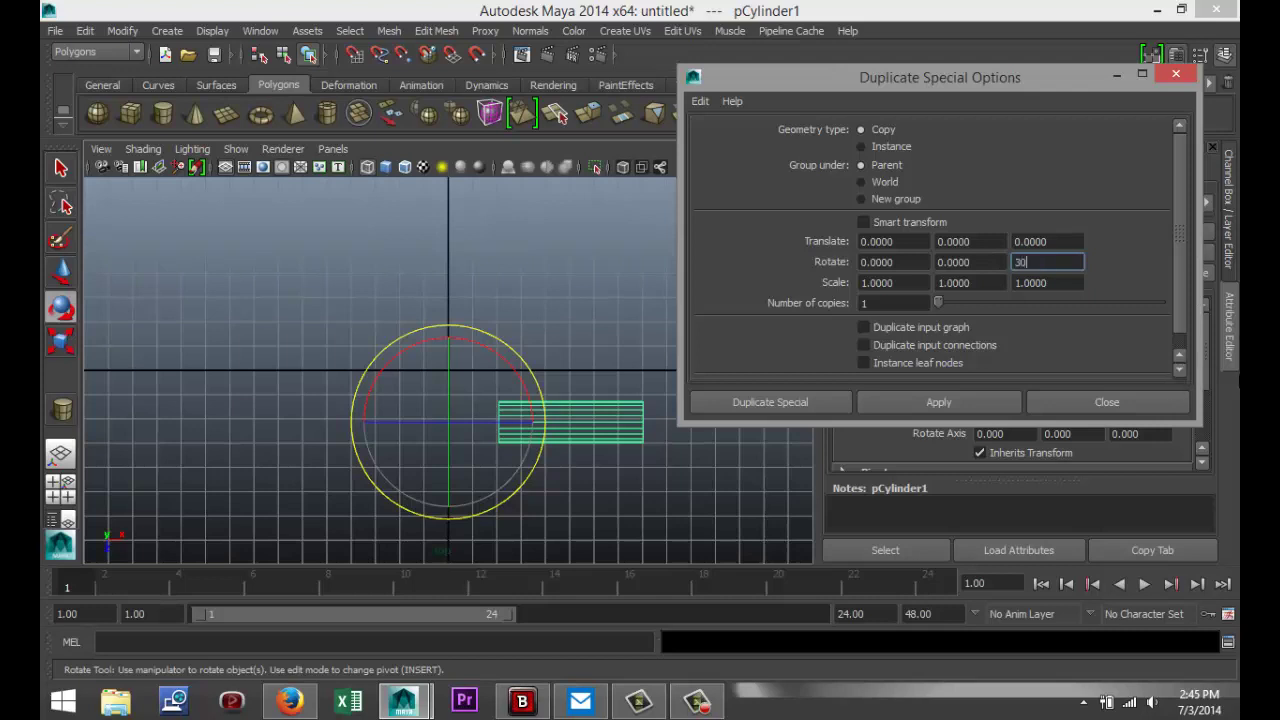
pyautogui.click(888, 304)
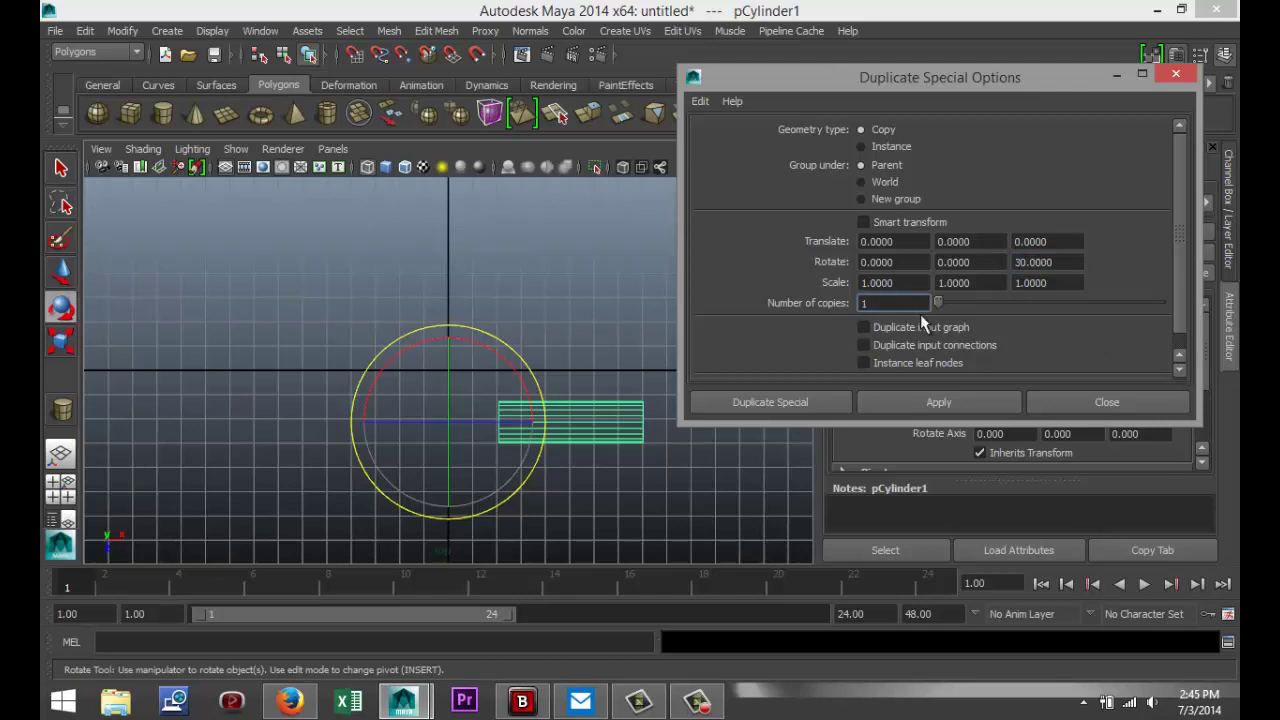
pyautogui.write('1')
pyautogui.click(770, 402)
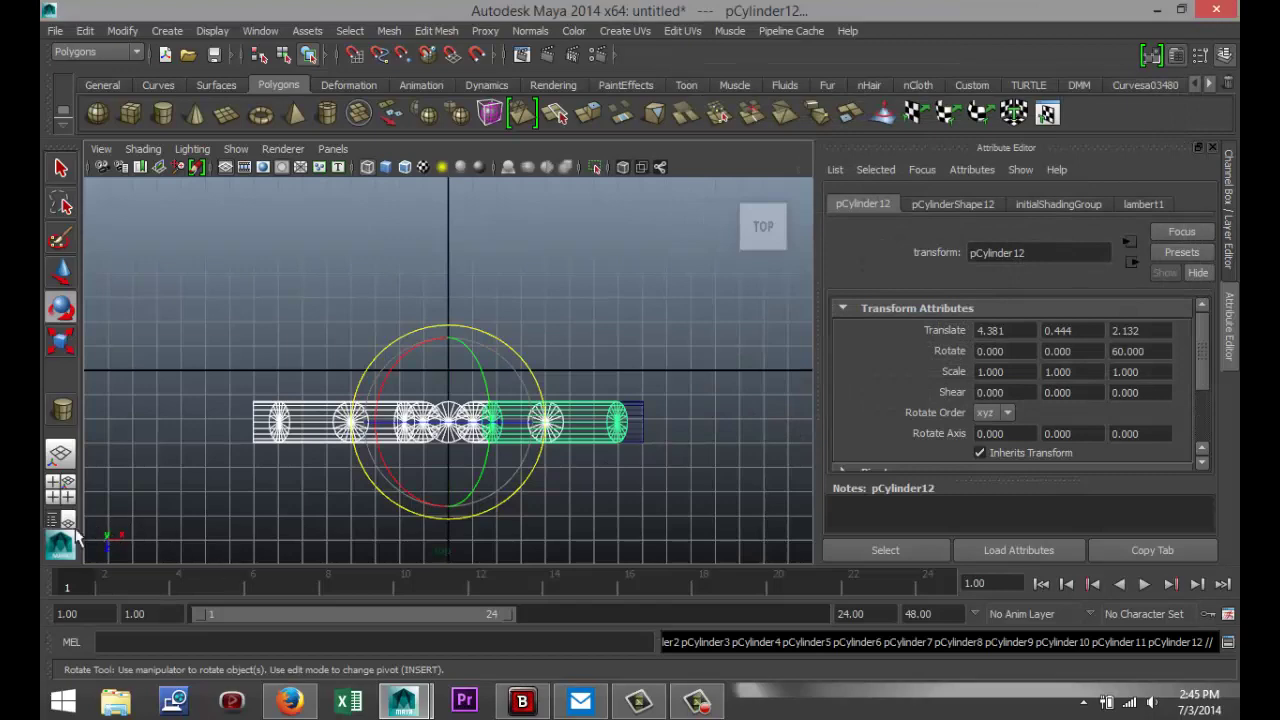
# Step: Orbit and zoom out the maximized perspective view to inspect all twelve spokes around the centre
pyautogui.click(60, 488)
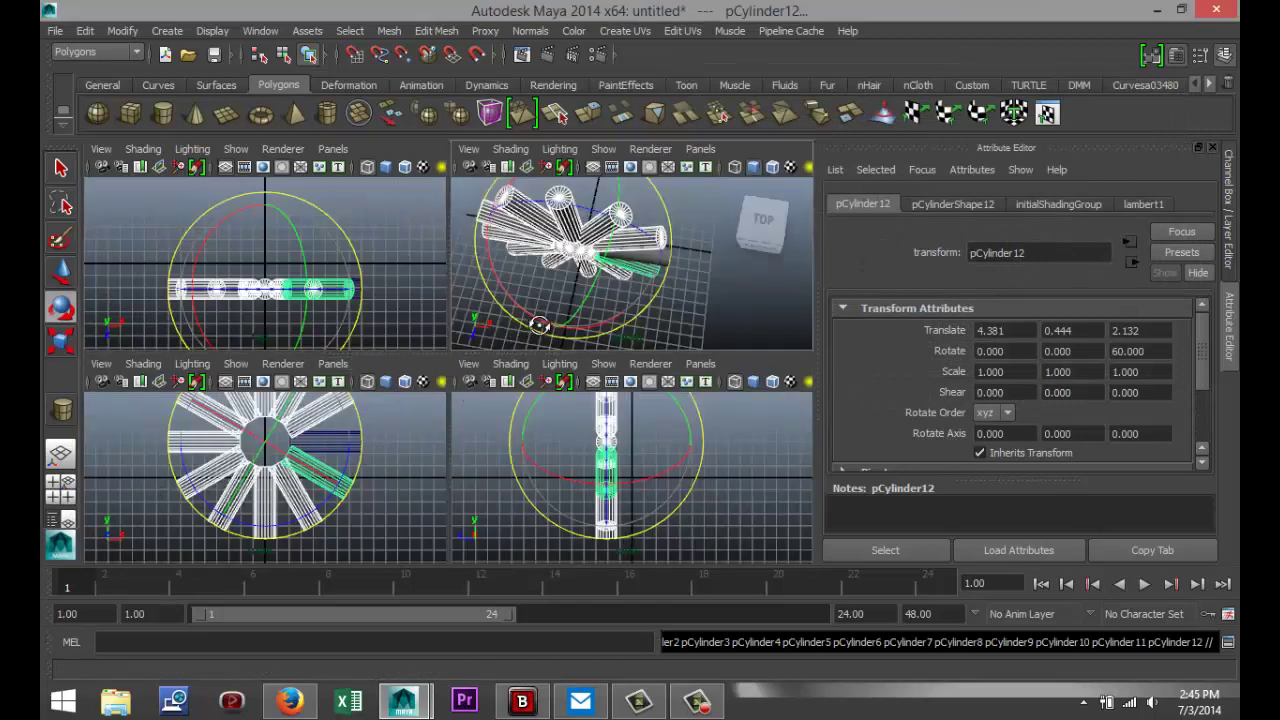
pyautogui.keyDown('alt'); pyautogui.moveTo(540, 325); pyautogui.dragTo(590, 330); pyautogui.keyUp('alt')
pyautogui.press('space')
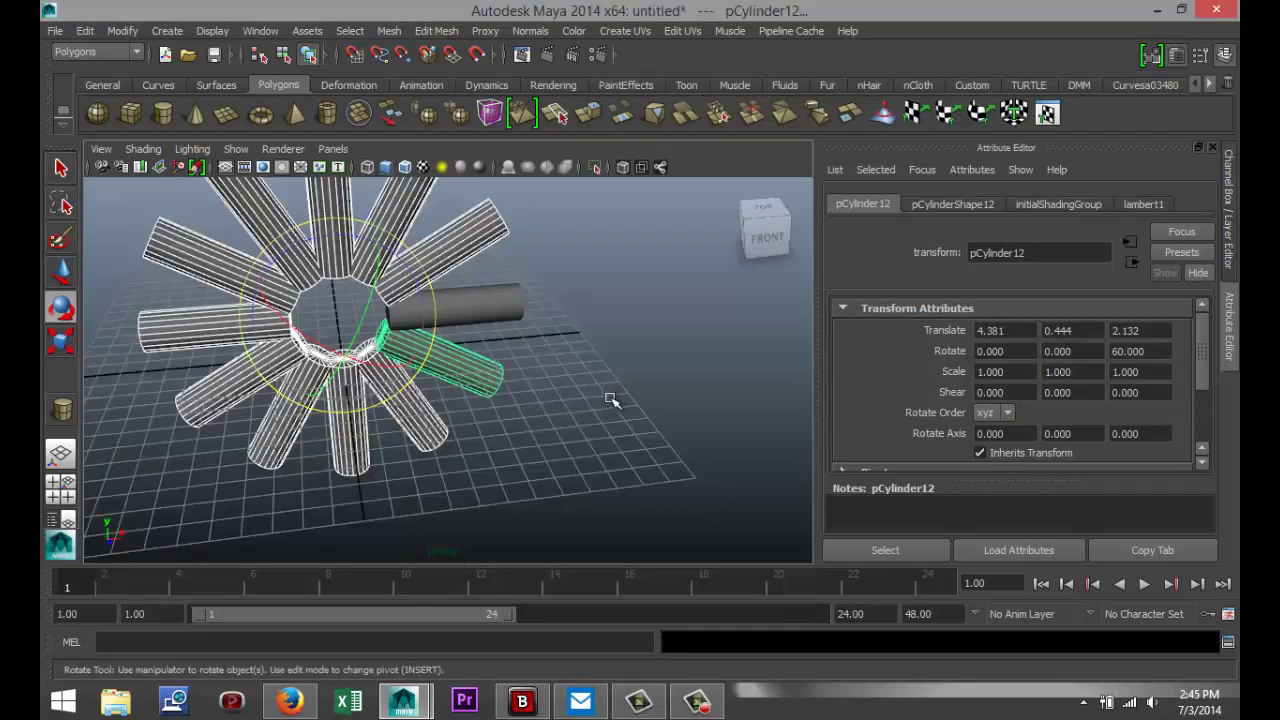
pyautogui.keyDown('alt'); pyautogui.moveTo(590, 398); pyautogui.dragTo(572, 374); pyautogui.keyUp('alt')
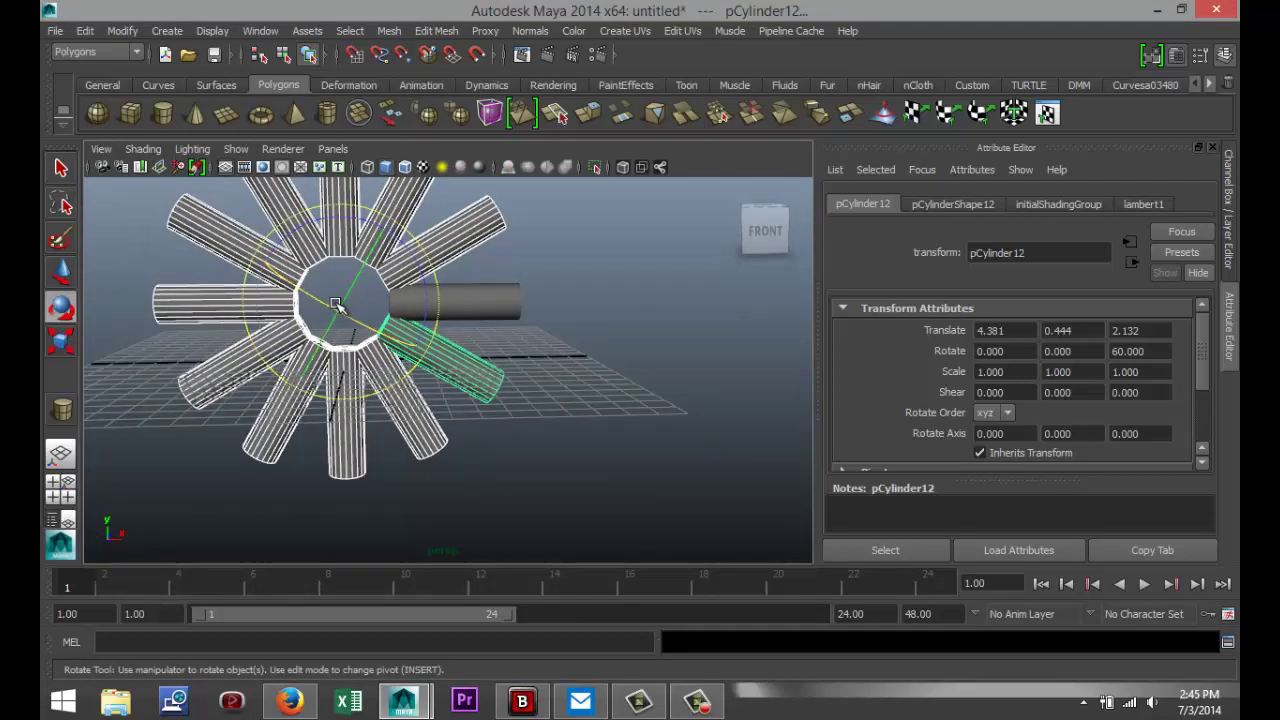
pyautogui.keyDown('alt'); pyautogui.moveTo(336, 305); pyautogui.dragTo(338, 300); pyautogui.keyUp('alt')
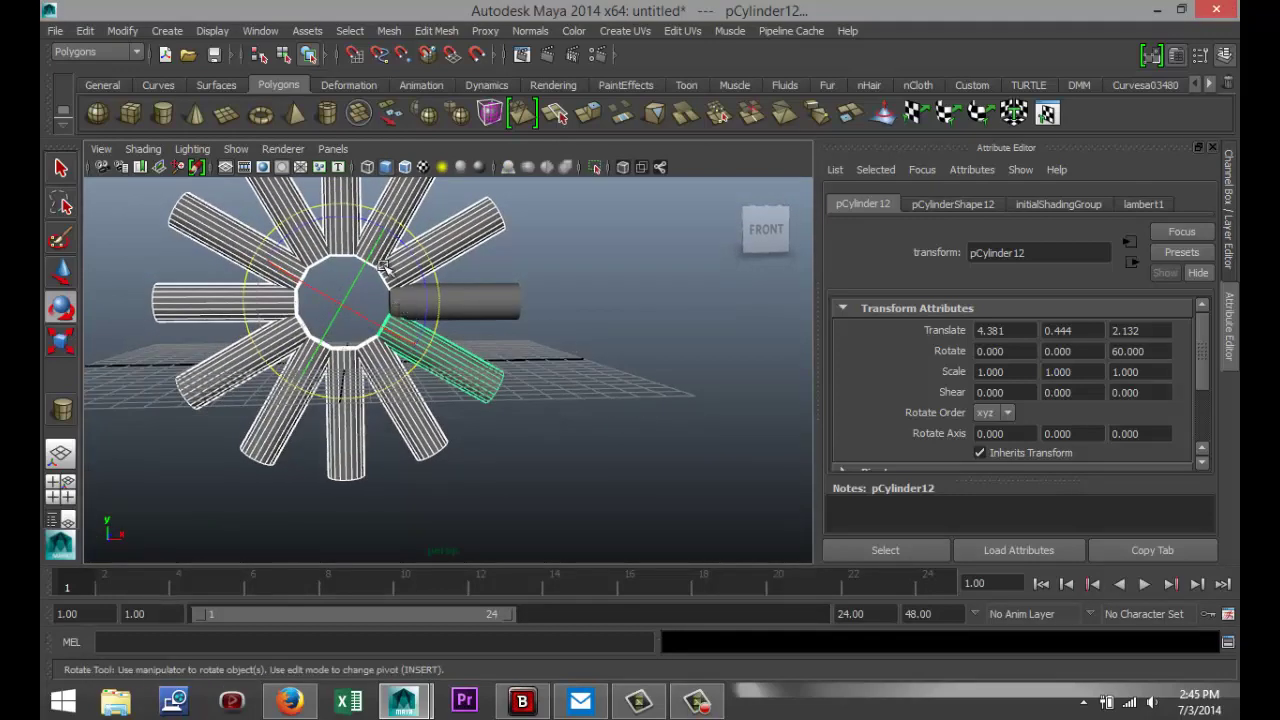
pyautogui.scroll(-3, 495, 412)
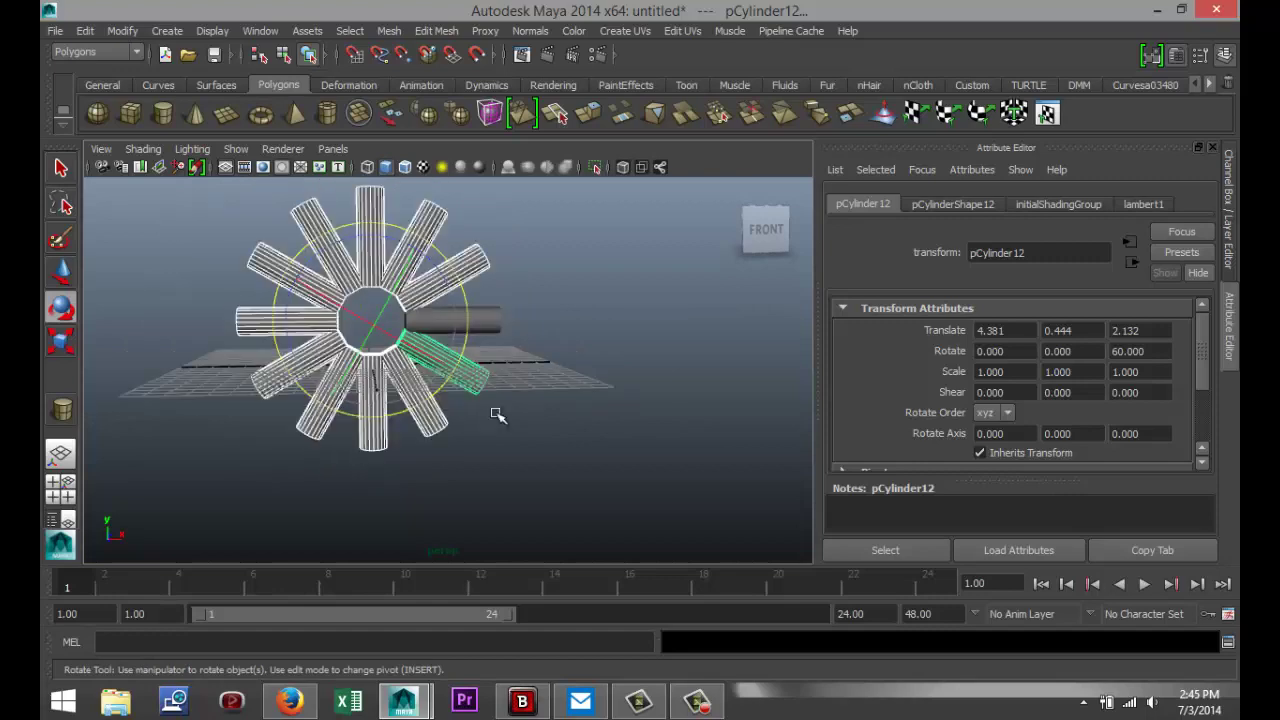
pyautogui.scroll(-3, 500, 415)
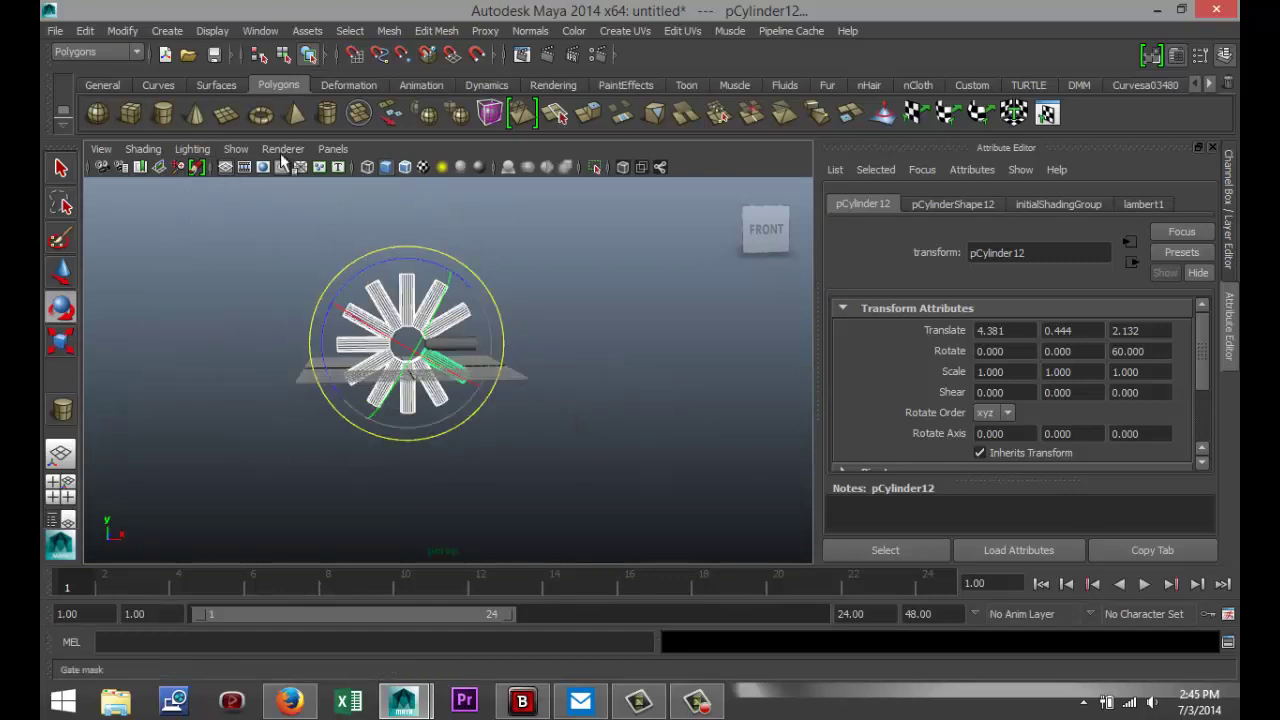
# Step: Draw a polygon pipe, stand it upright about 88° in X, and move it to the spokes' centre
pyautogui.click(327, 113)
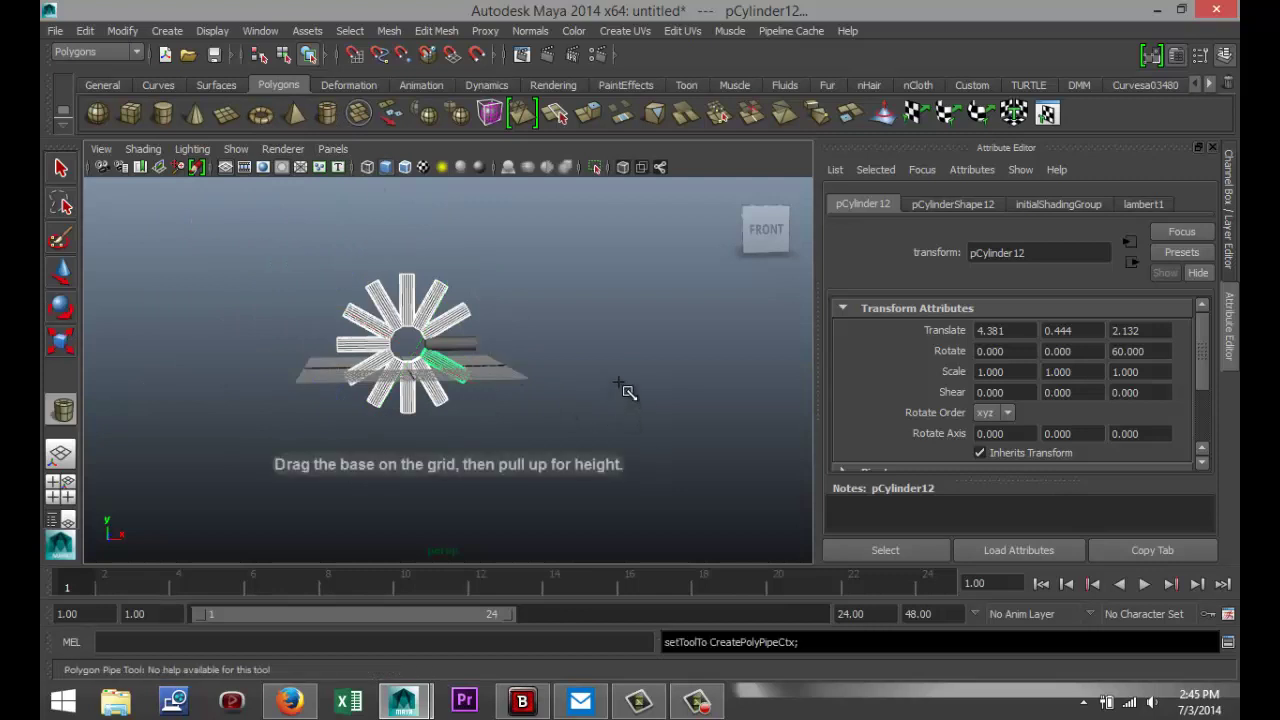
pyautogui.keyDown('alt'); pyautogui.moveTo(609, 380); pyautogui.dragTo(545, 440); pyautogui.keyUp('alt')
pyautogui.press('e')
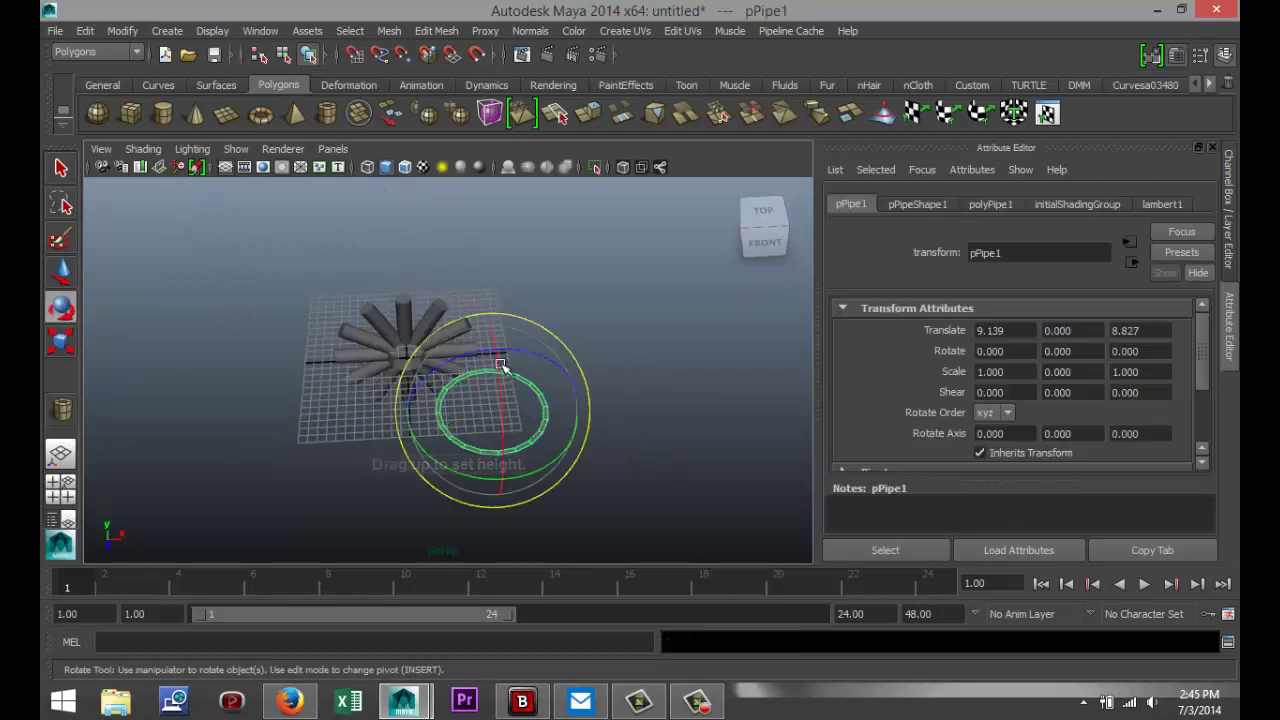
pyautogui.moveTo(500, 366); pyautogui.dragTo(517, 485)
pyautogui.keyDown('alt'); pyautogui.moveTo(610, 503); pyautogui.dragTo(603, 443); pyautogui.keyUp('alt')
pyautogui.press('w')
pyautogui.moveTo(549, 375); pyautogui.dragTo(461, 373)
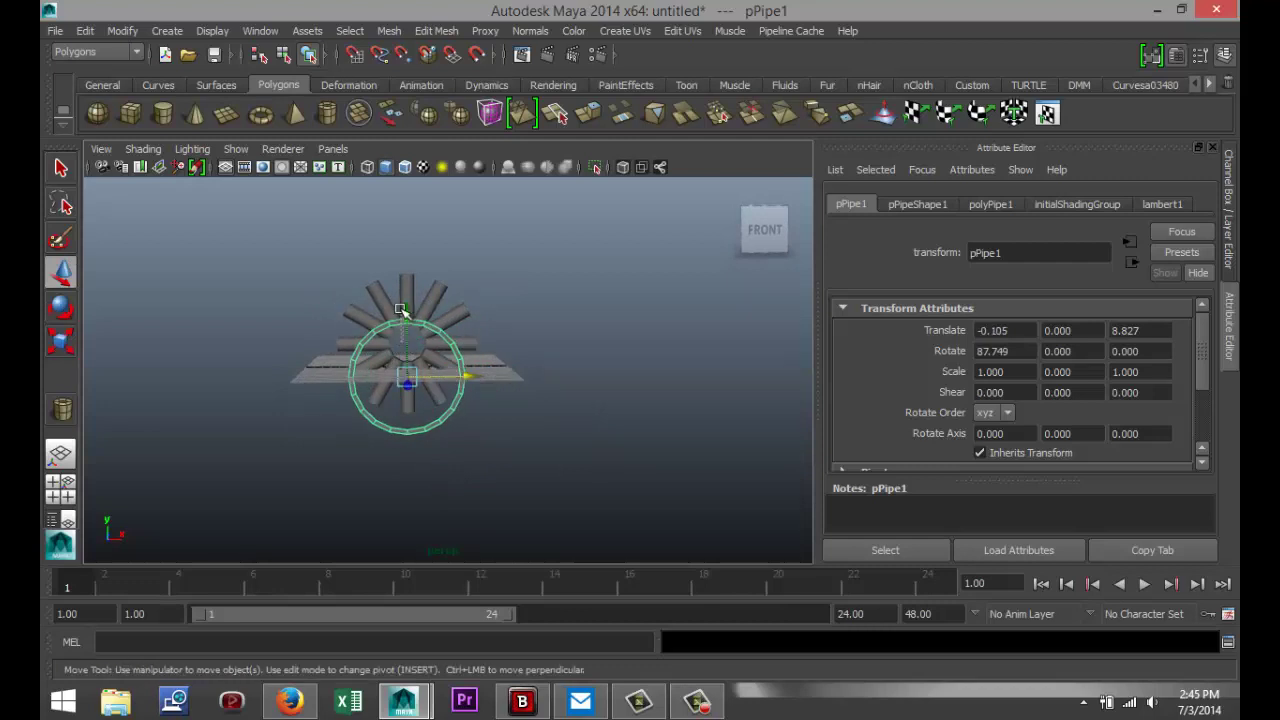
# Step: Clear the selection and view the finished pipe hub from an angle above
pyautogui.keyDown('shift'); pyautogui.click(404, 305); pyautogui.keyUp('shift')
pyautogui.click(578, 452)
pyautogui.click(434, 428)
pyautogui.click(595, 498)
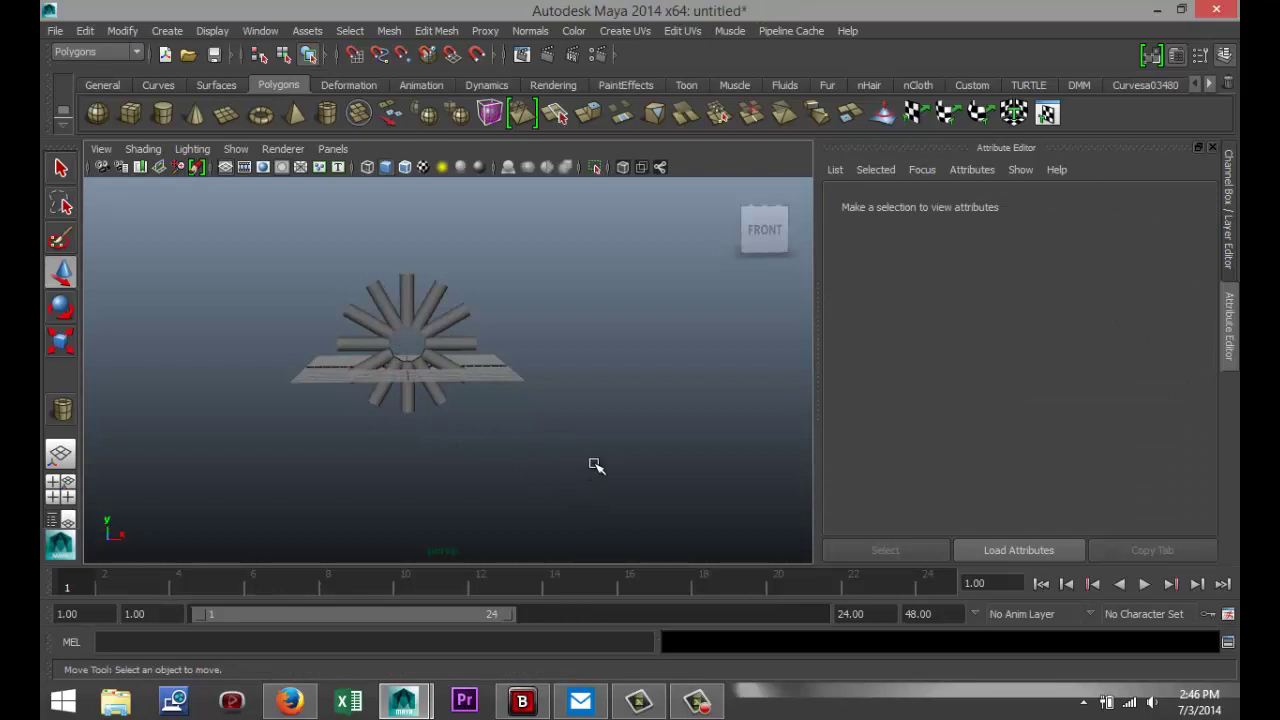
pyautogui.keyDown('alt'); pyautogui.moveTo(596, 465); pyautogui.dragTo(640, 517); pyautogui.keyUp('alt')
pyautogui.scroll(3, 578, 478)
pyautogui.scroll(2, 631, 511)
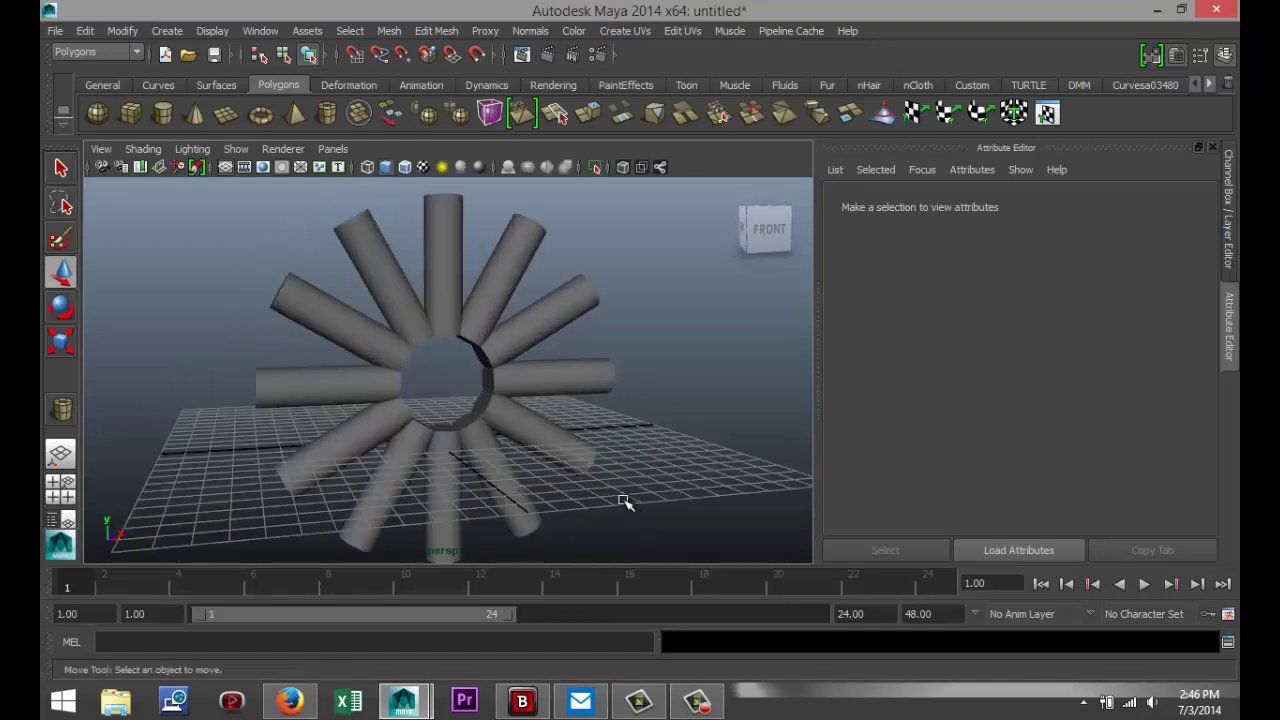